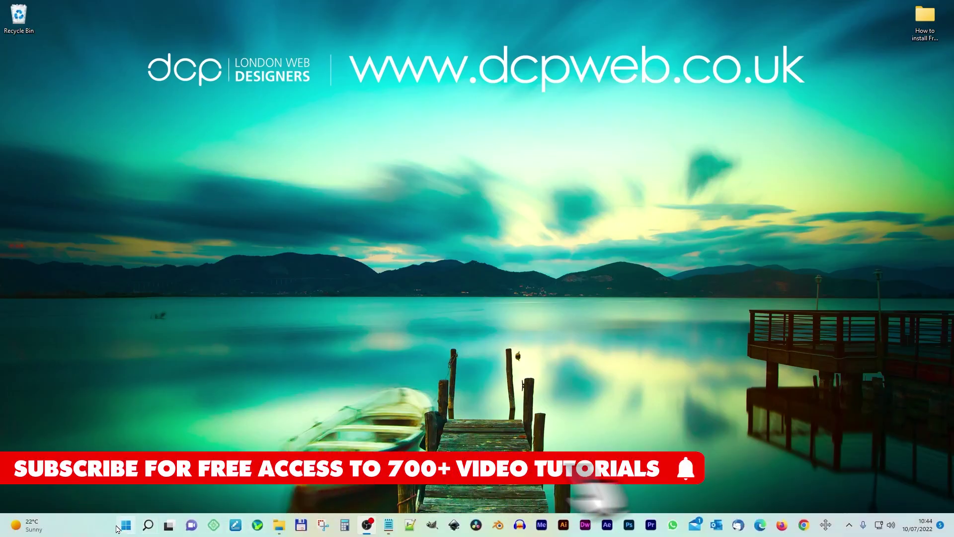
- Launch Microsoft Store through a Windows Search for 'store'
click(124, 529)
click(428, 173)
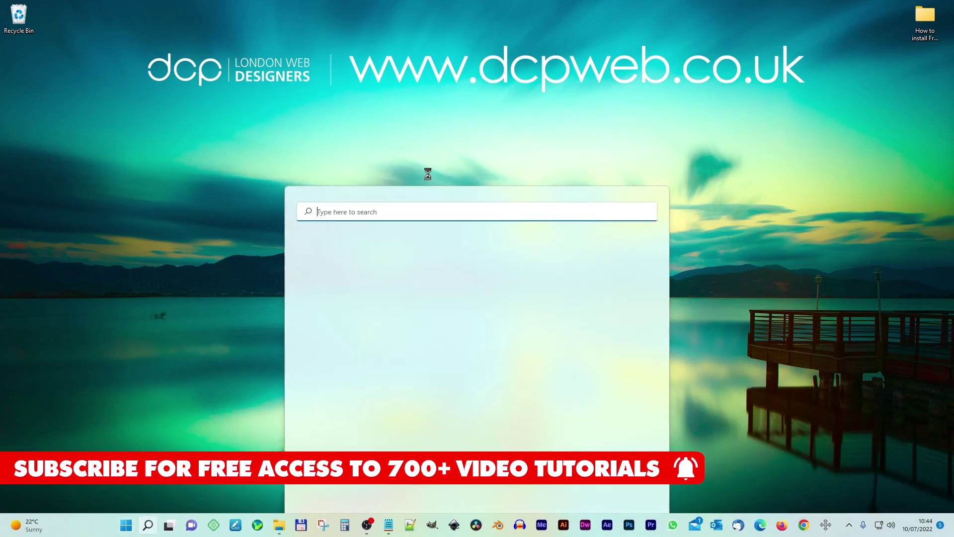
text(store)
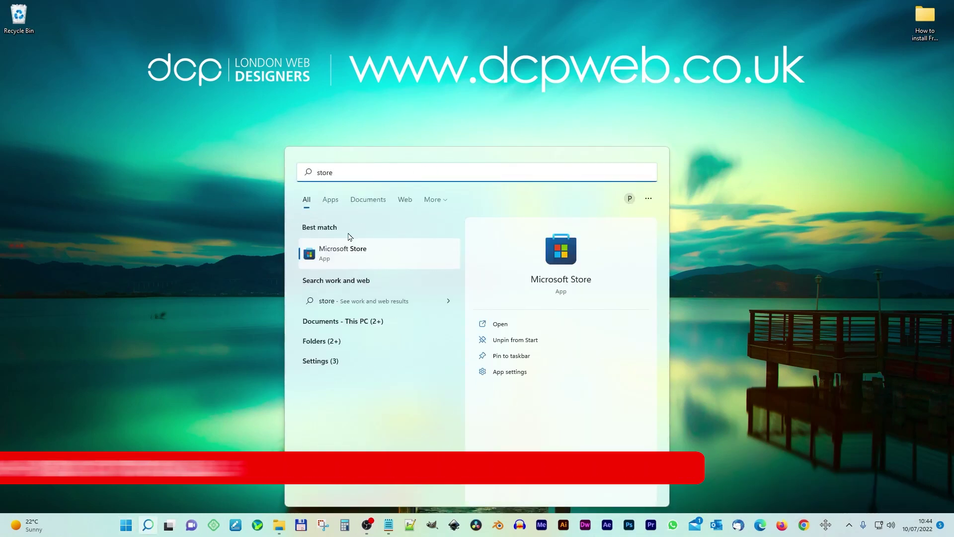
click(345, 256)
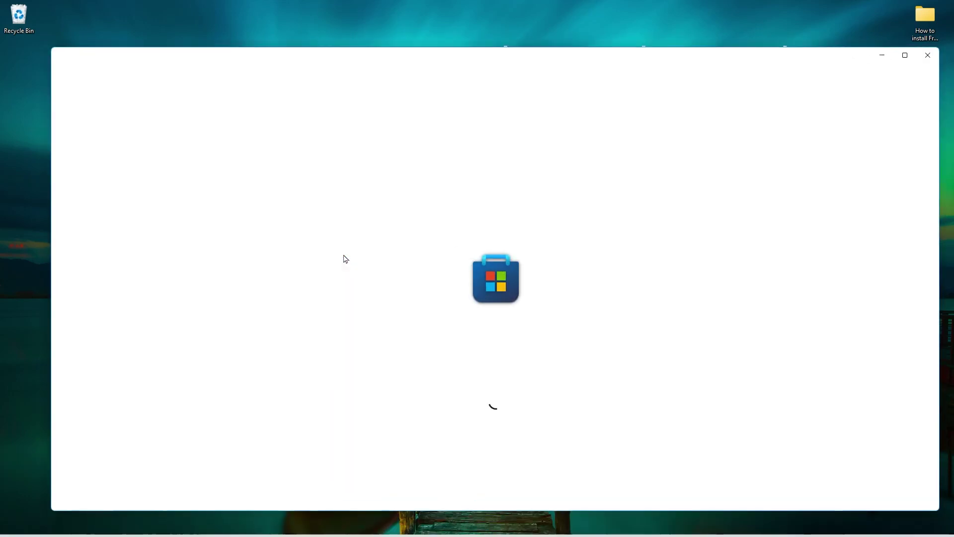
- Maximize the Store window and search for 'adobe express'
click(905, 58)
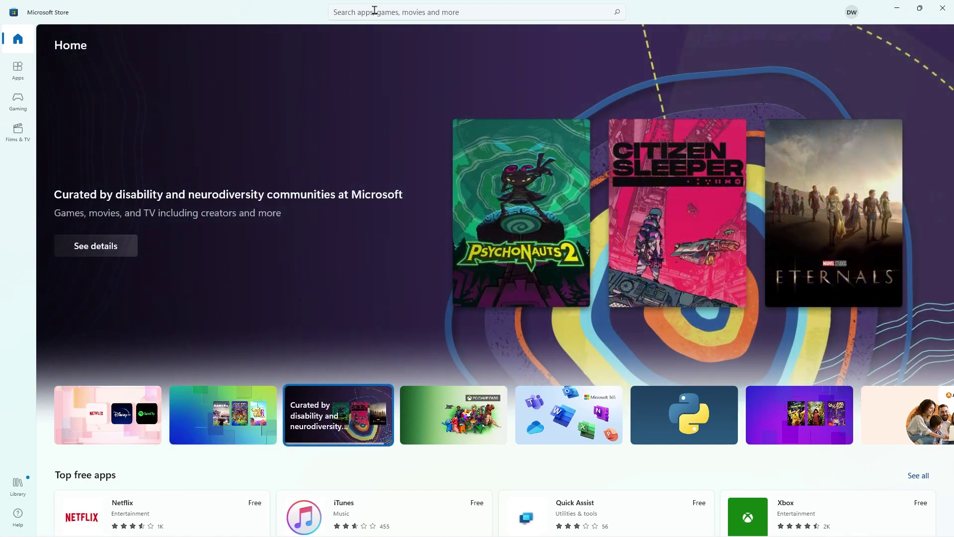
click(374, 11)
key(Escape)
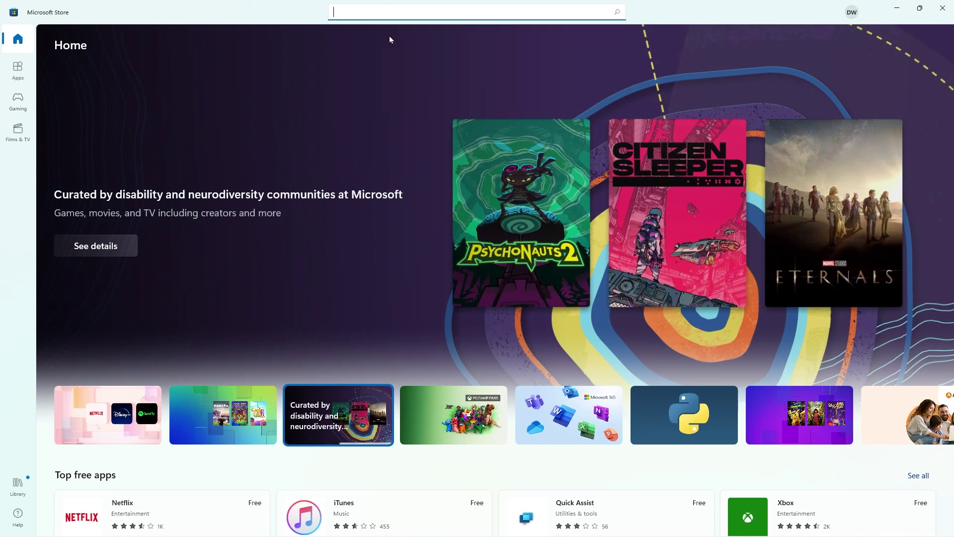
text(adobe express)
key(Return)
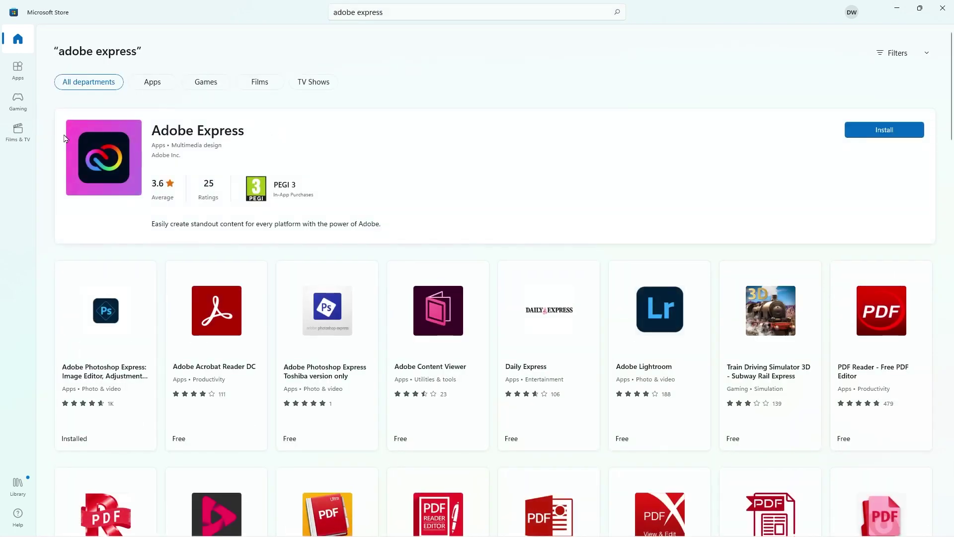
- Open the Adobe Express product page and install the app
click(587, 186)
scroll(453, 159, down, 5)
scroll(453, 159, down, 5)
scroll(453, 159, up, 10)
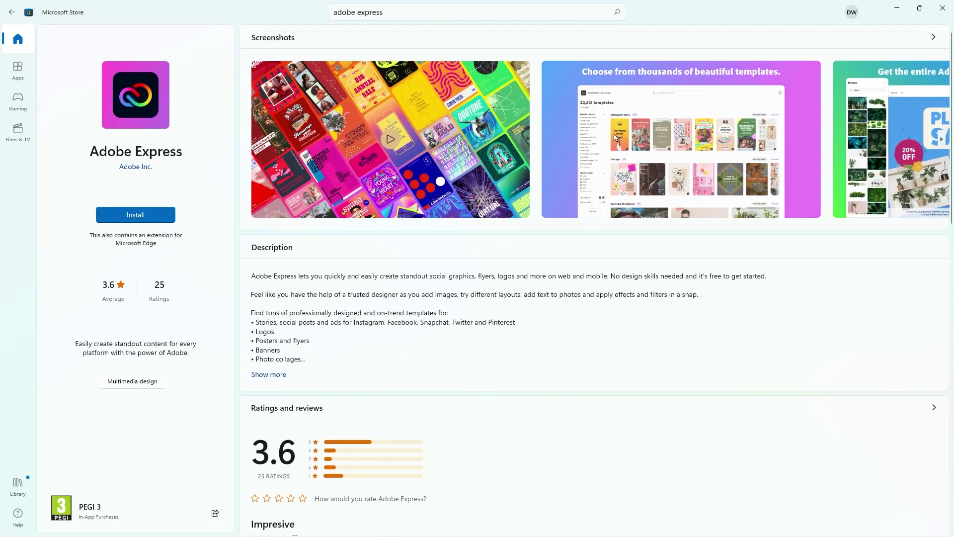
click(133, 217)
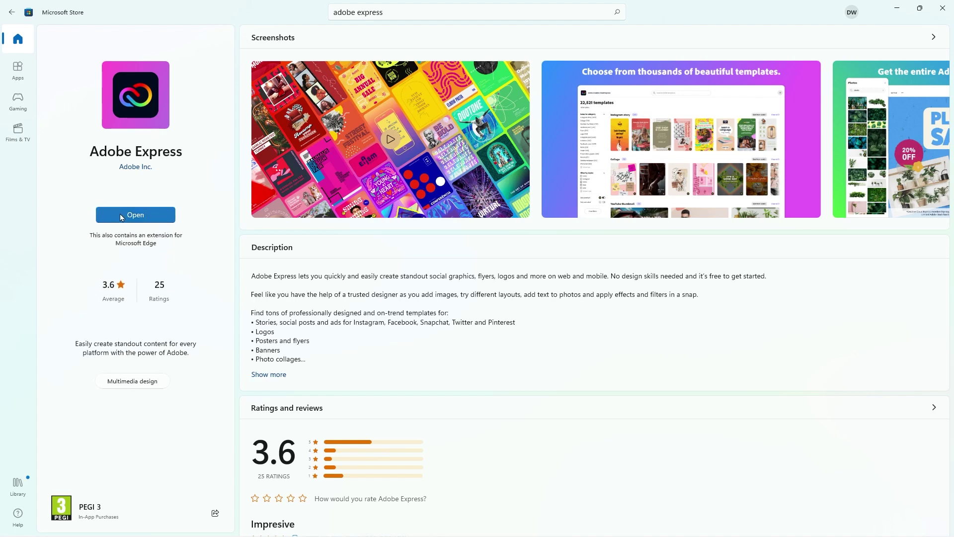
- Launch Adobe Express from its pinned Start tile and decline the App installed prompt
mouse_move(134, 530)
click(100, 526)
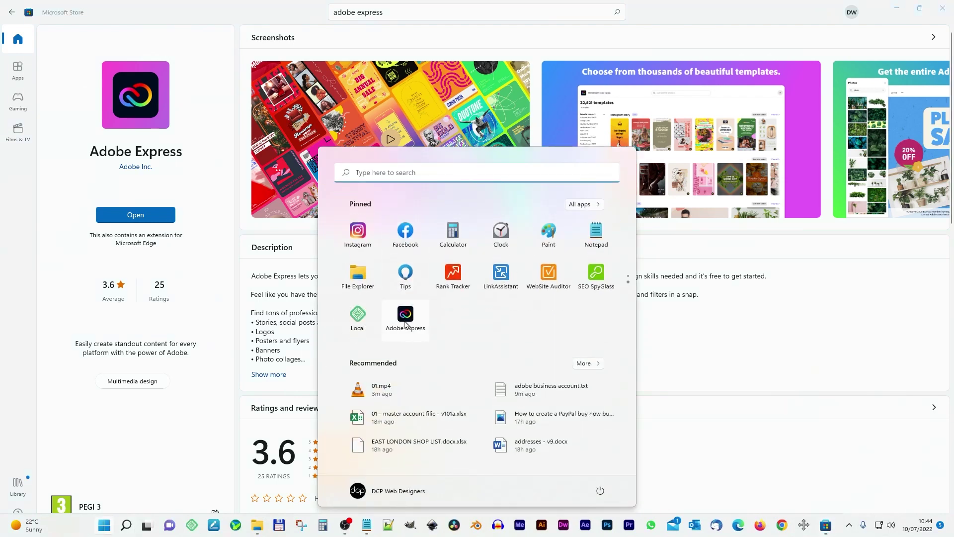
click(405, 321)
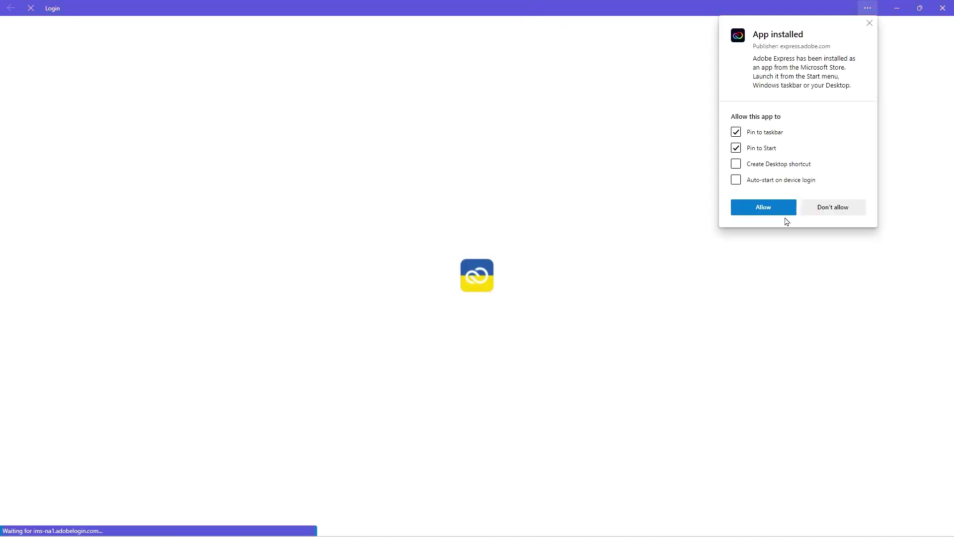
click(807, 208)
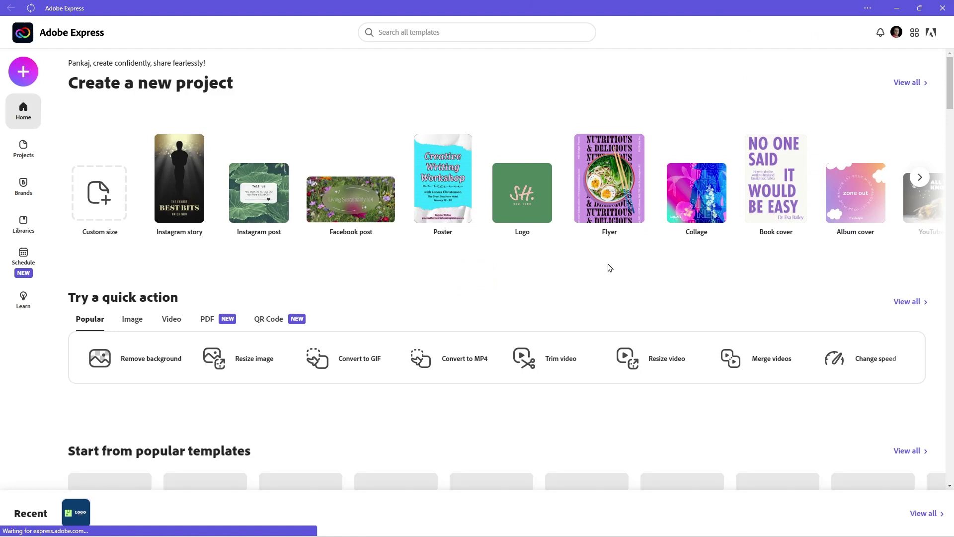
mouse_move(511, 522)
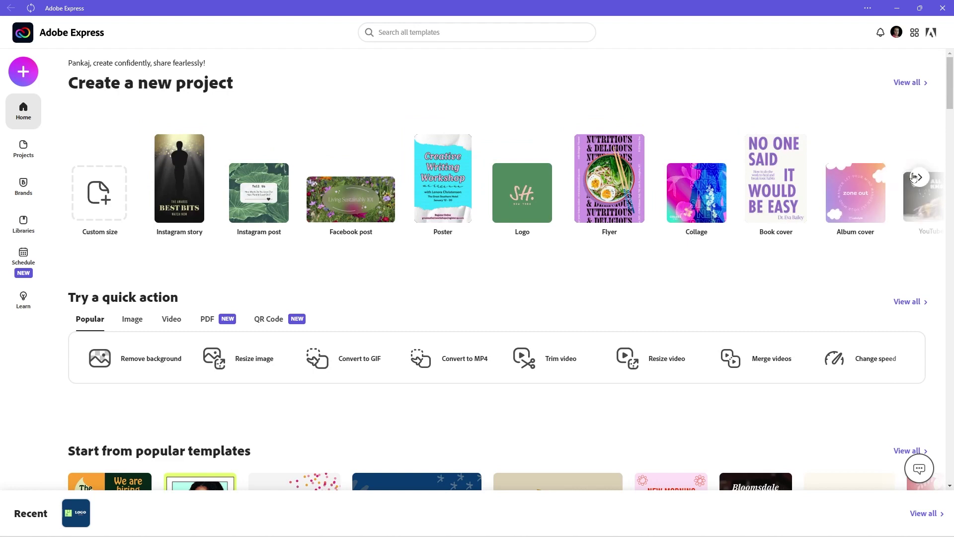
click(920, 177)
click(918, 177)
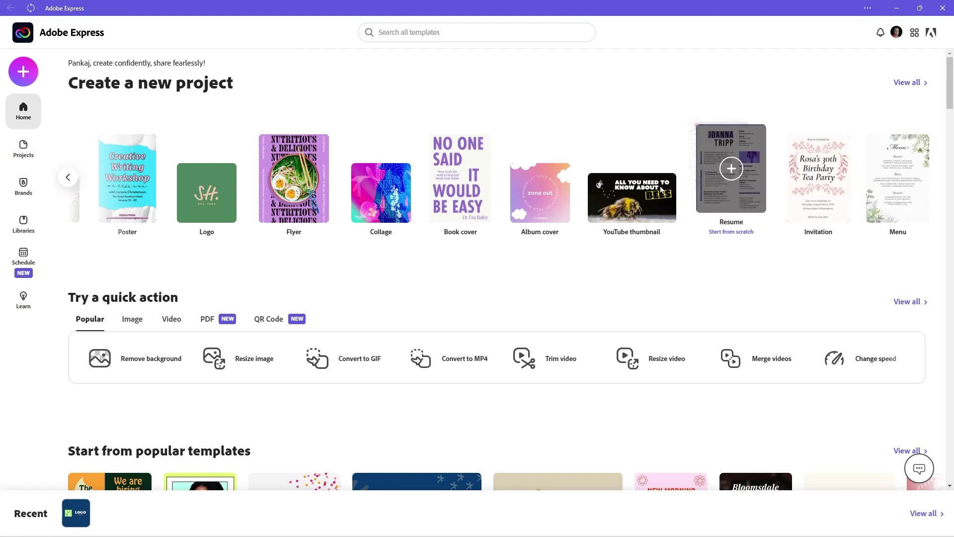
click(68, 178)
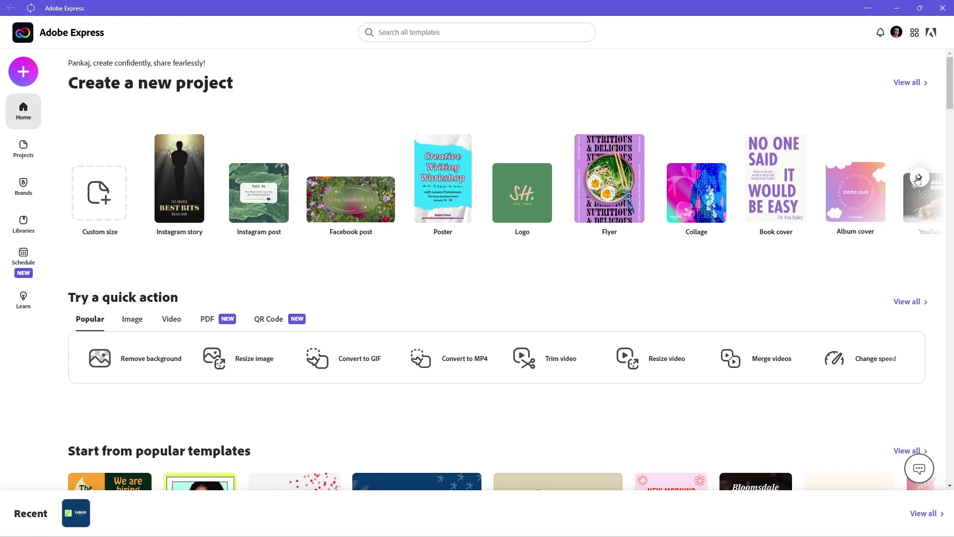
scroll(844, 233, right, 5)
mouse_move(634, 197)
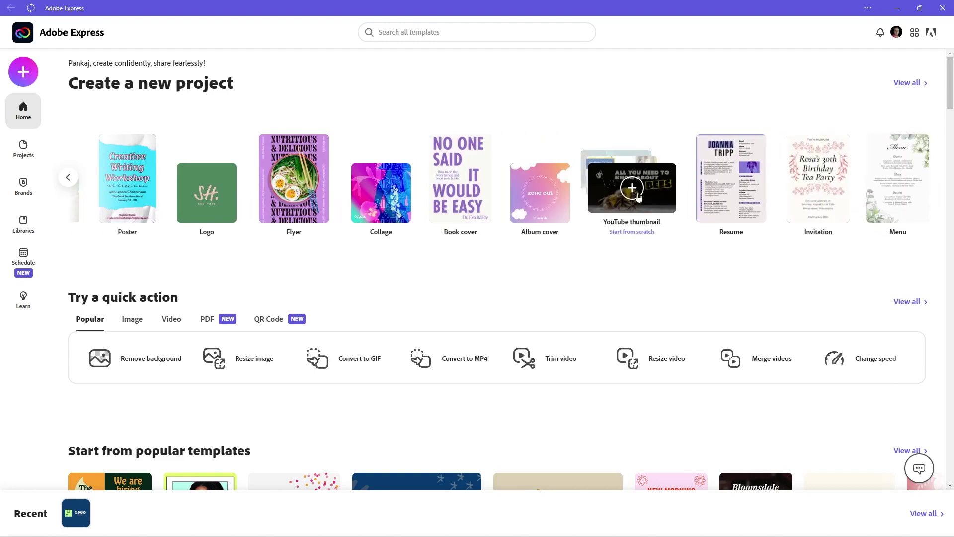
- Start a new YouTube thumbnail project and try the 5 University Study hacks template
click(632, 189)
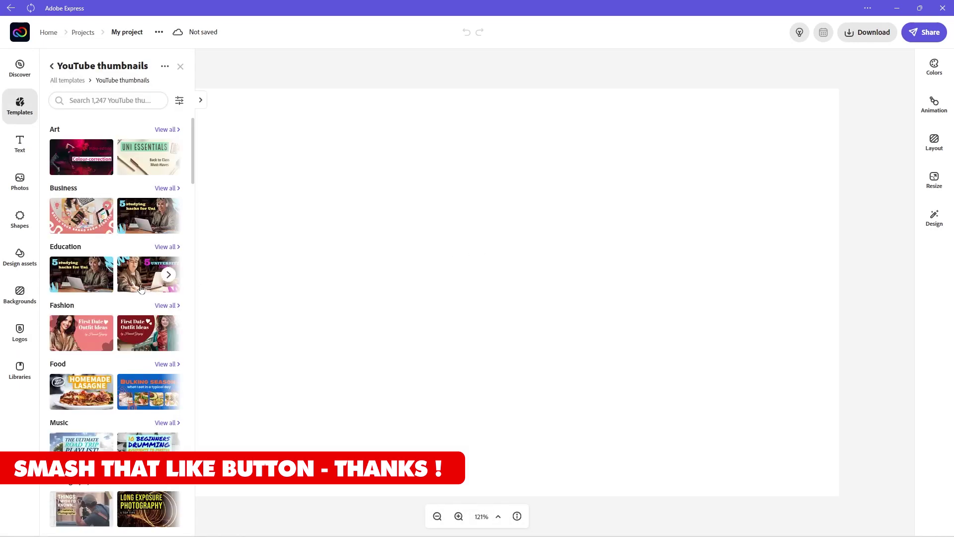
click(144, 284)
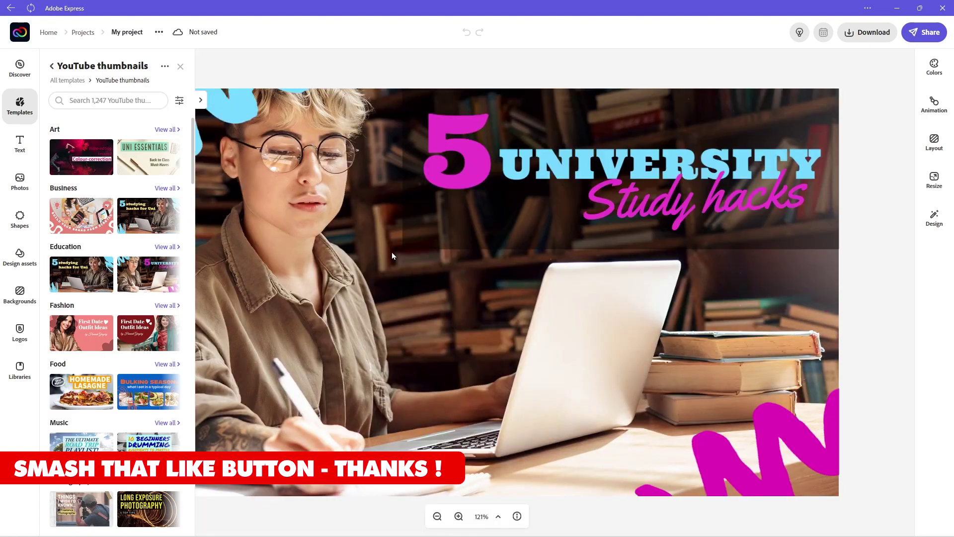
scroll(102, 320, down, 10)
scroll(102, 320, down, 10)
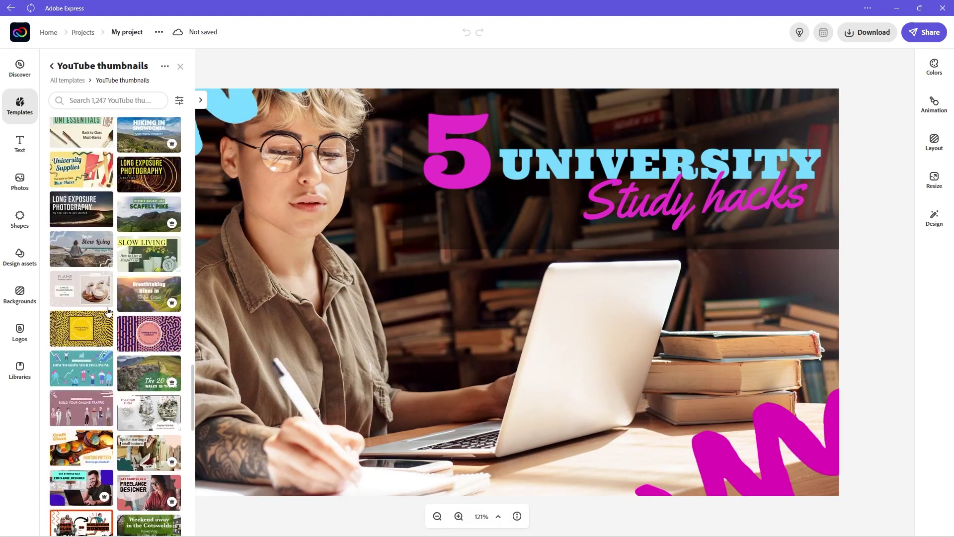
scroll(99, 293, down, 10)
scroll(93, 308, down, 5)
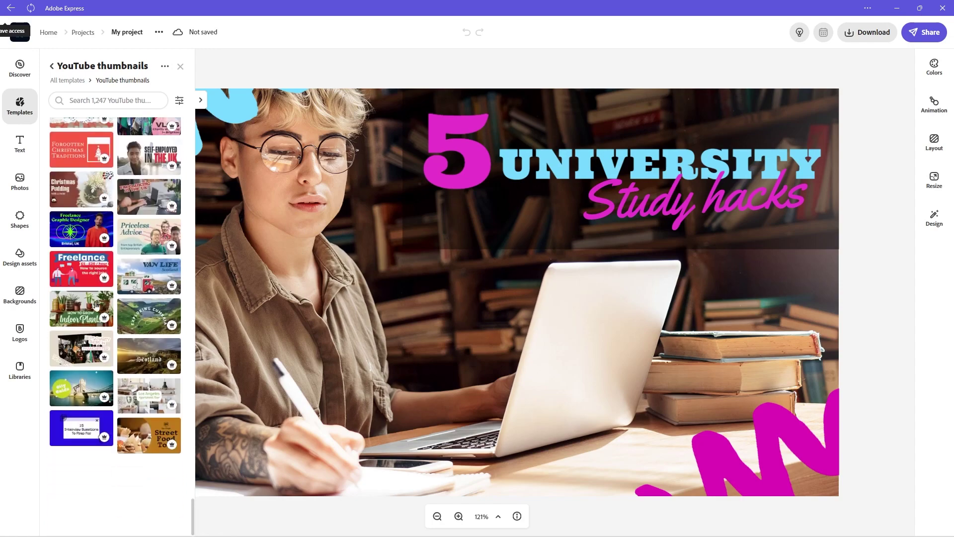
- Try the Freelance and VAN LIFE Scotland templates, dismissing the font activation notices
click(93, 265)
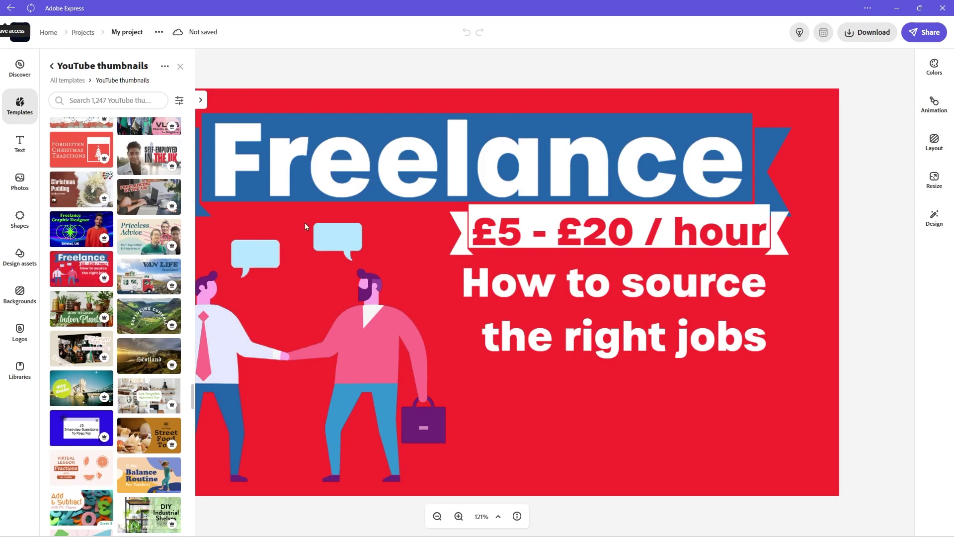
click(153, 272)
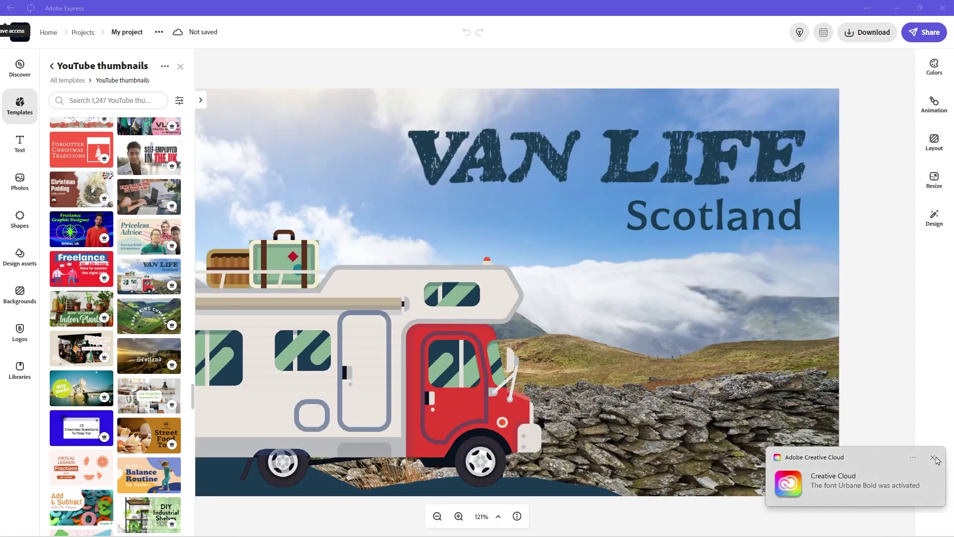
click(934, 457)
scroll(135, 406, down, 1)
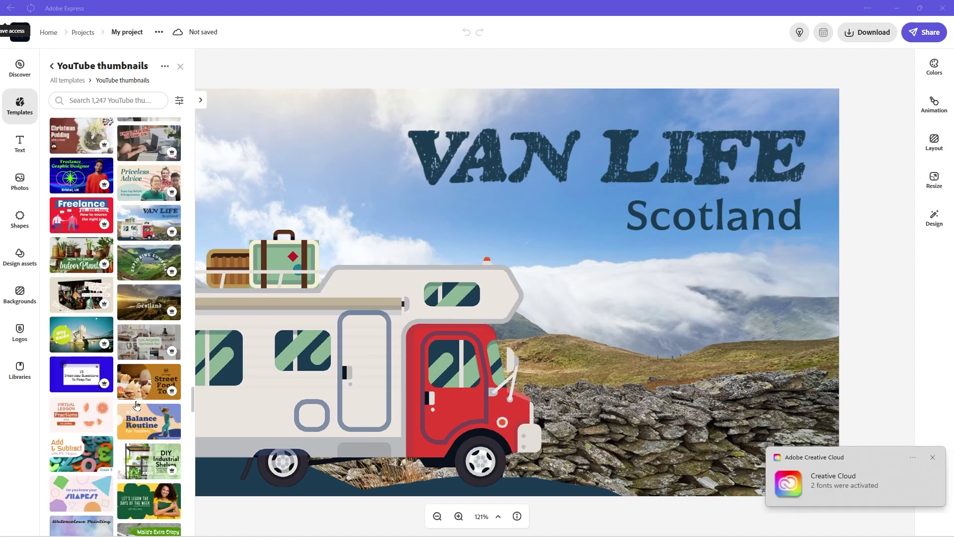
scroll(135, 406, down, 5)
scroll(137, 406, down, 5)
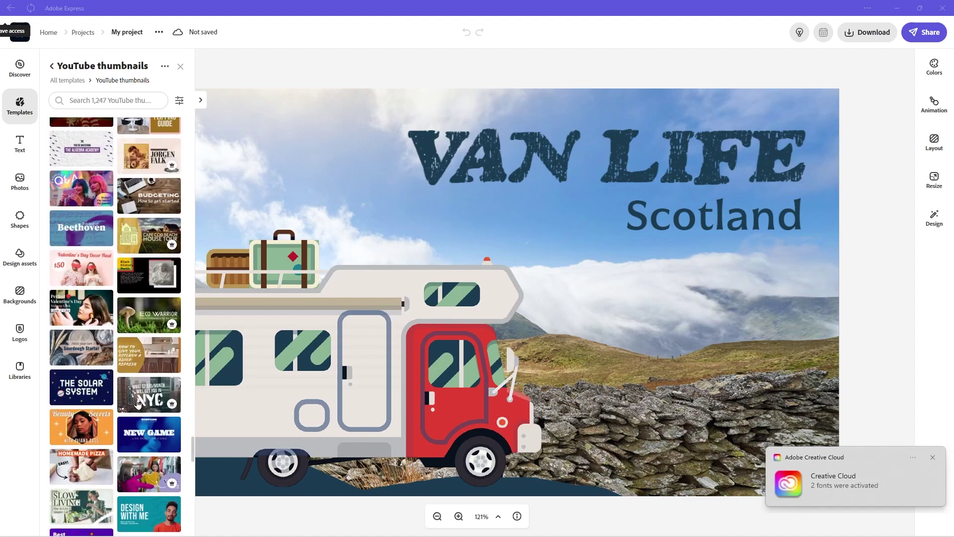
click(933, 457)
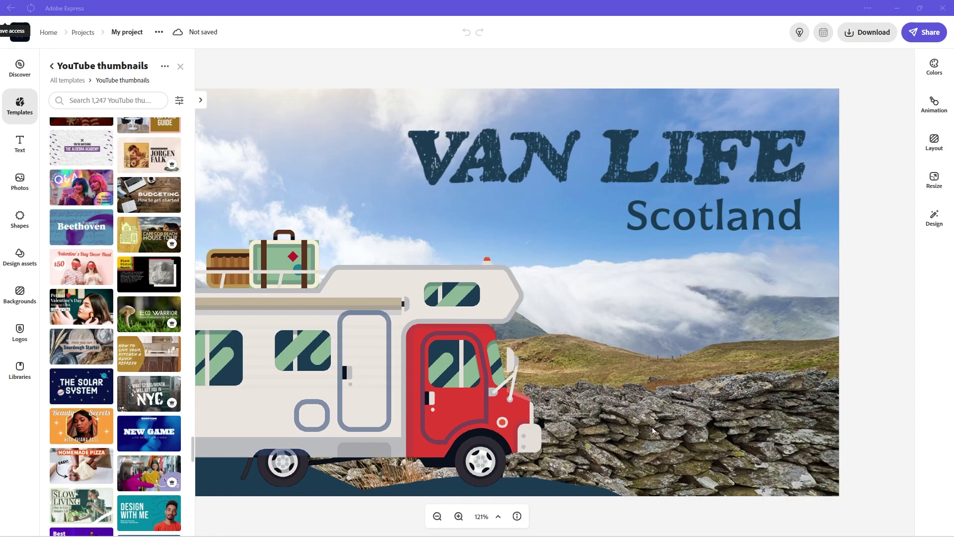
scroll(153, 418, down, 5)
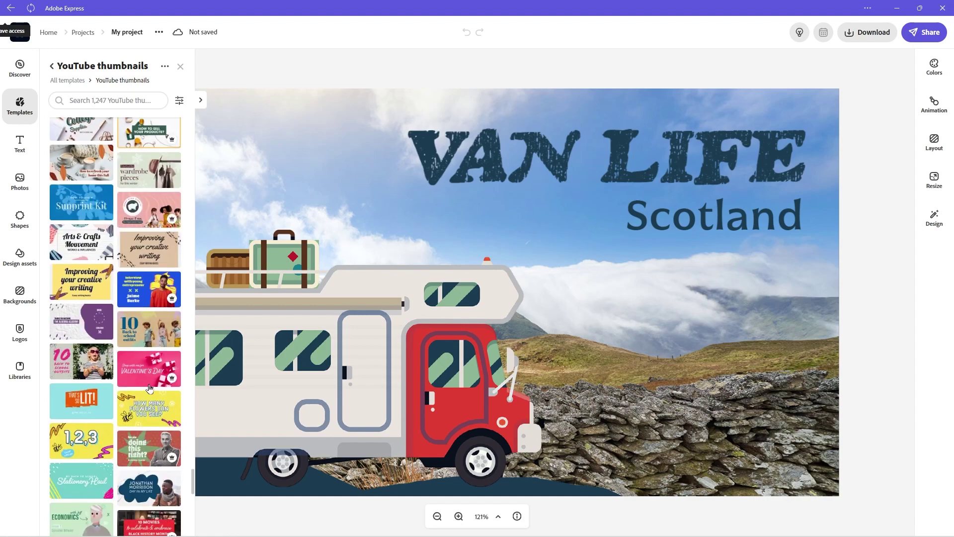
- After trying the flowers and interview templates, apply the How to use a Sunprint Kit template
click(150, 409)
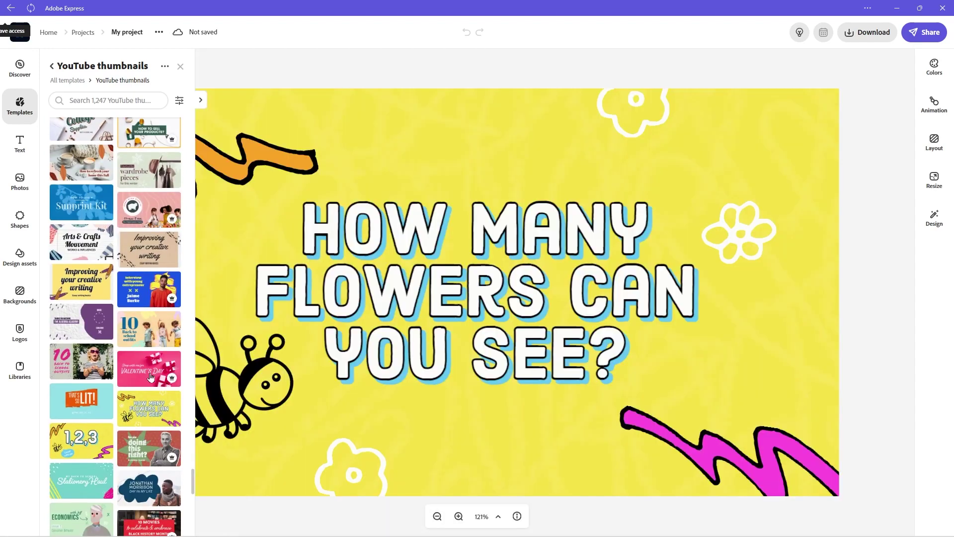
click(151, 297)
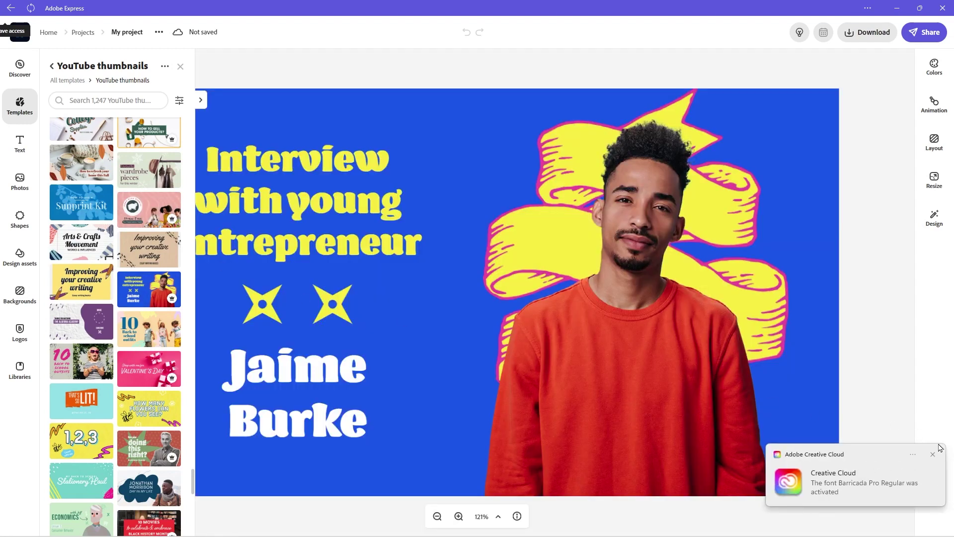
click(934, 454)
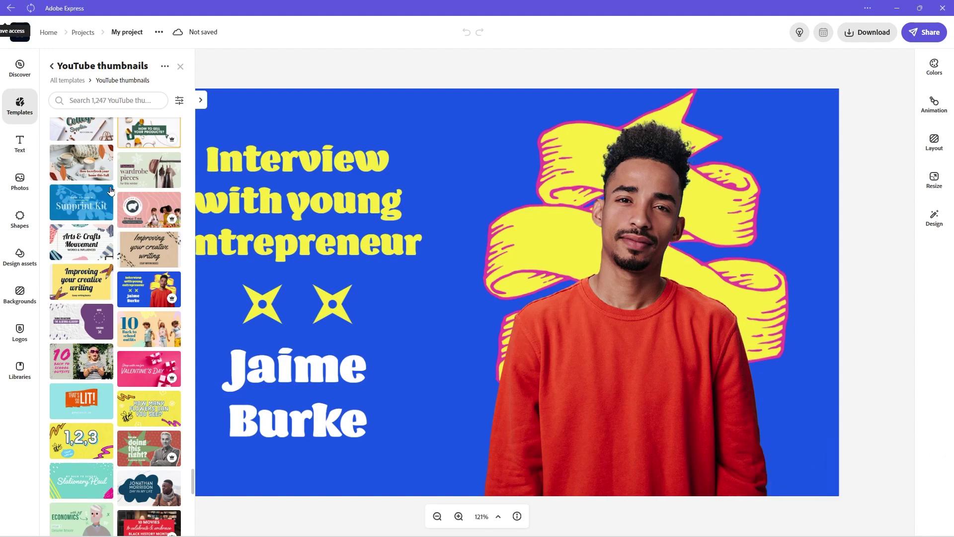
click(81, 205)
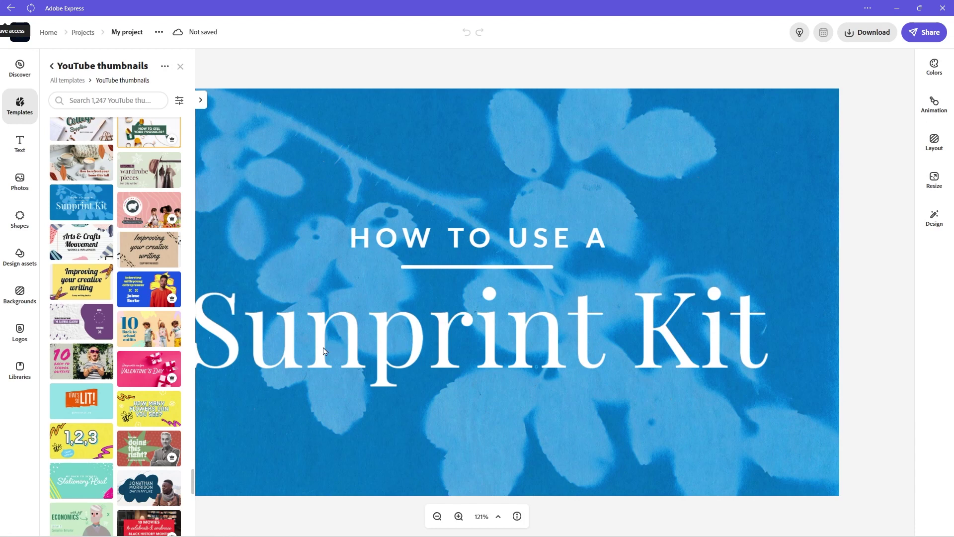
click(497, 319)
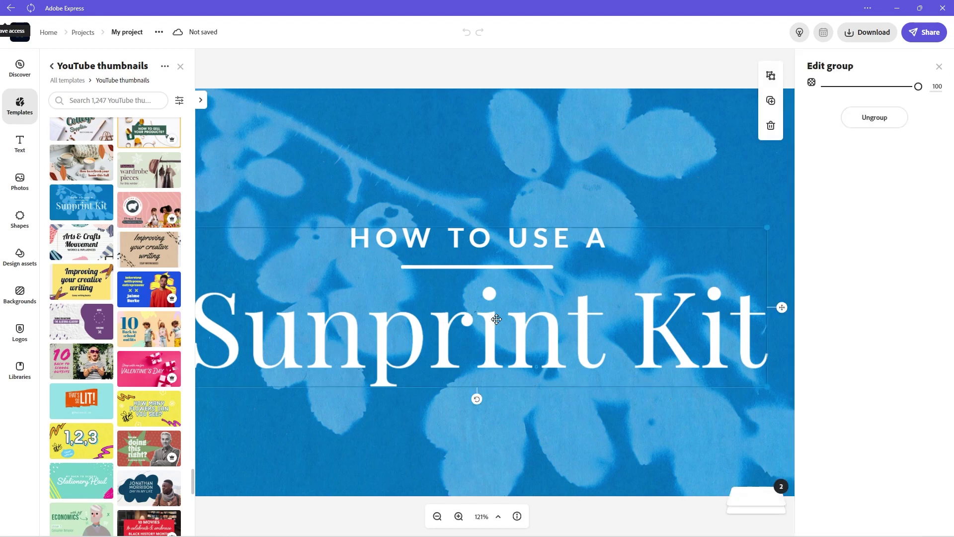
- Change the small HOW TO USE A heading to read ADOBE EXPRESS
click(500, 245)
drag(807, 92, 849, 101)
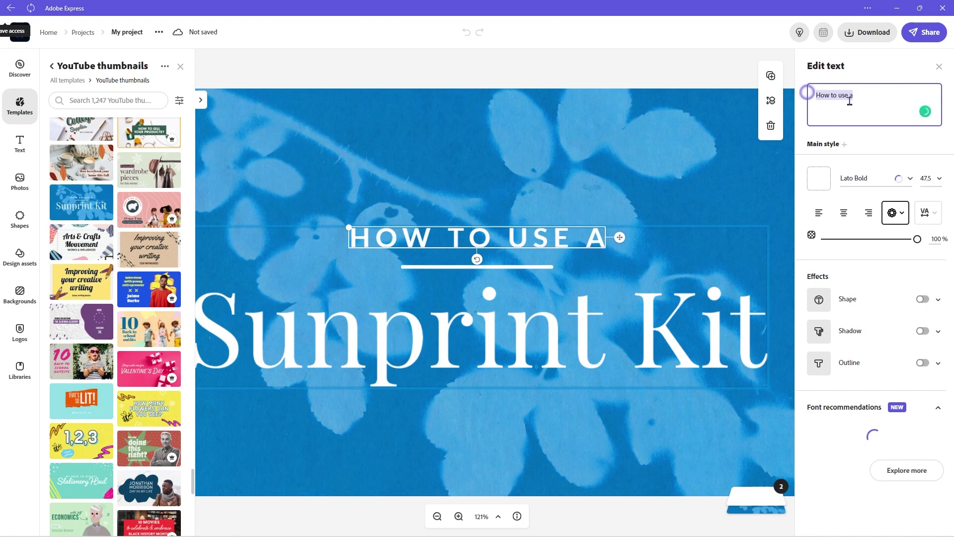
click(850, 99)
click(784, 87)
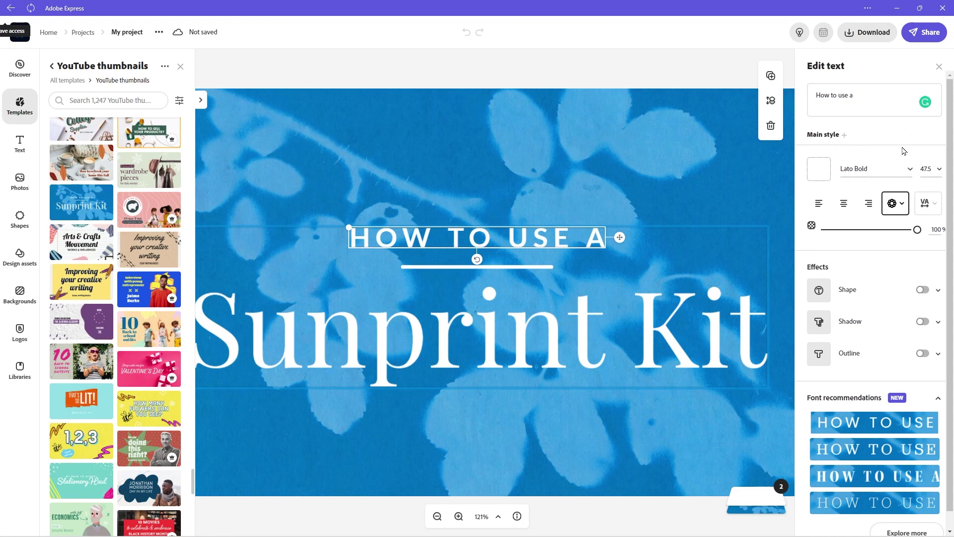
triple_click(875, 96)
text(Add)
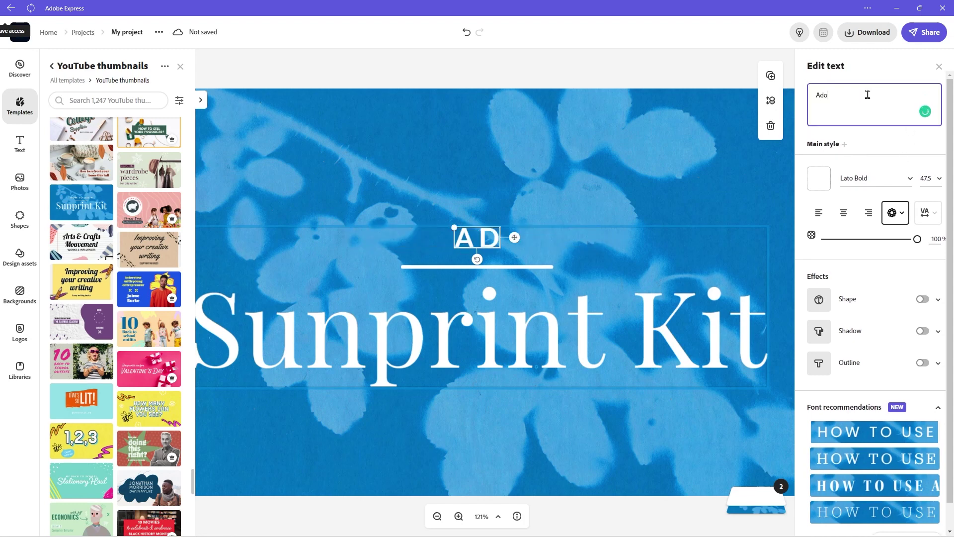
text(obe Express)
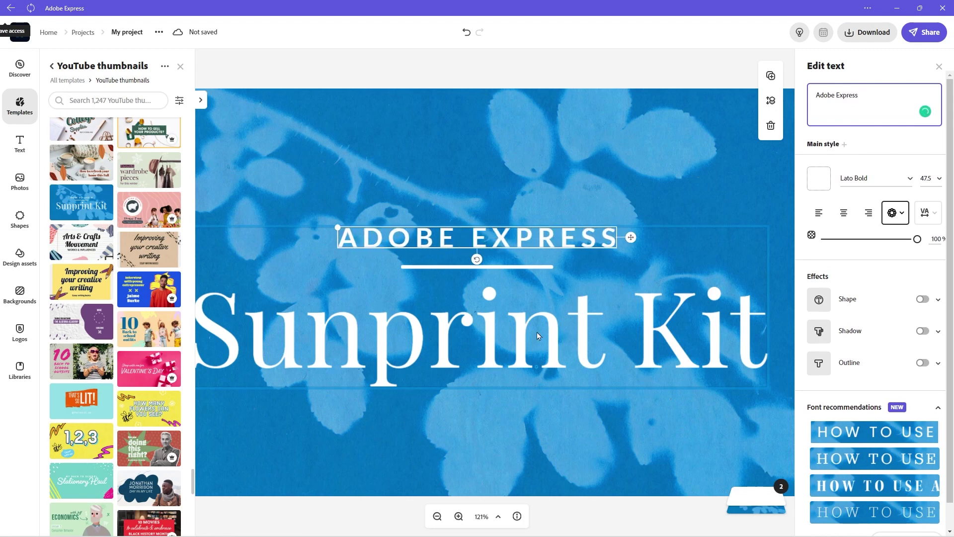
- Replace the Sunprint Kit title with 'Tutorial', leaving it centre-aligned
click(521, 348)
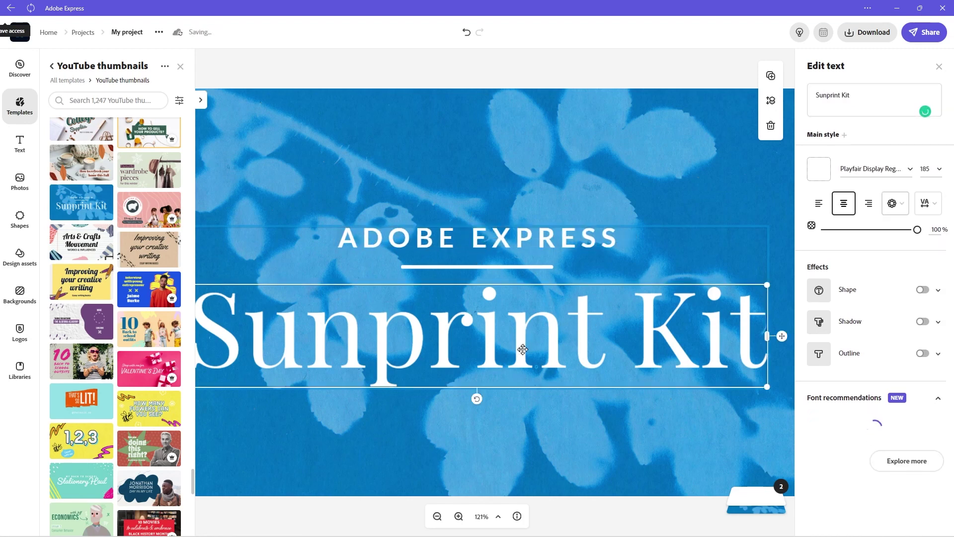
click(853, 94)
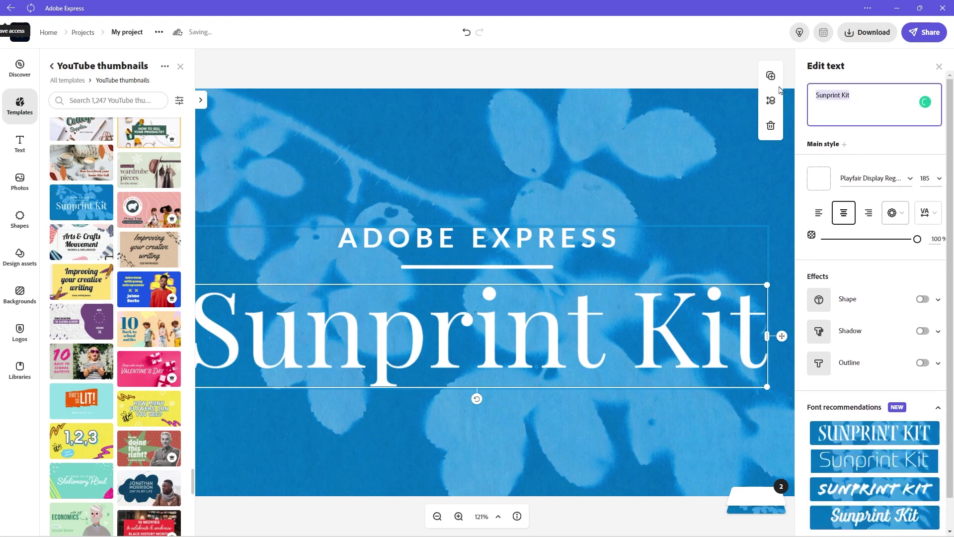
text(Free)
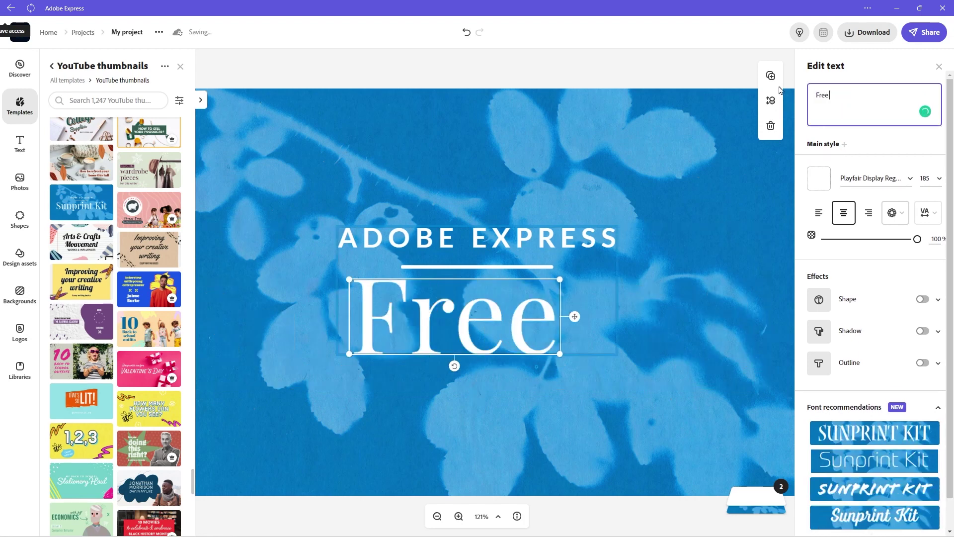
key(BackSpace)
key(BackSpace)
key(BackSpace)
key(BackSpace)
text(Tutorial)
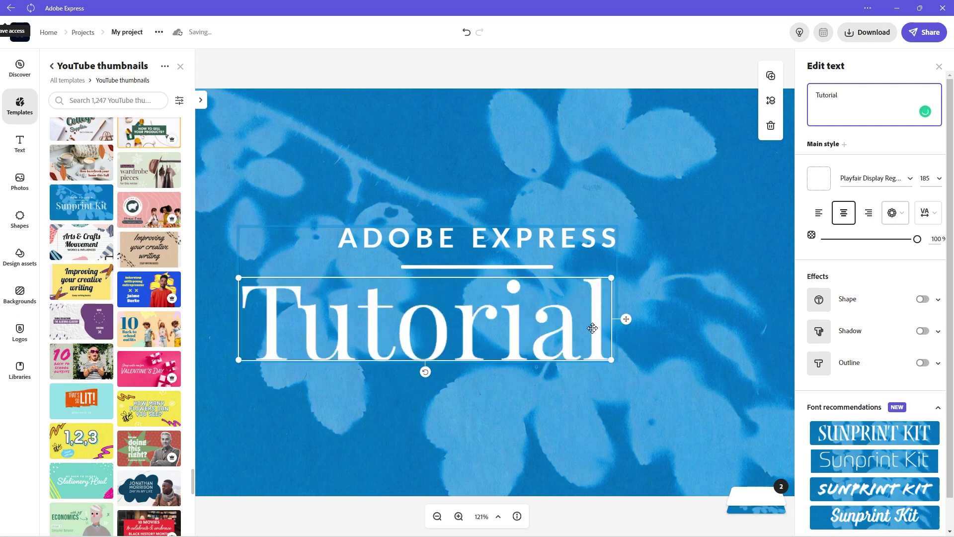
click(868, 213)
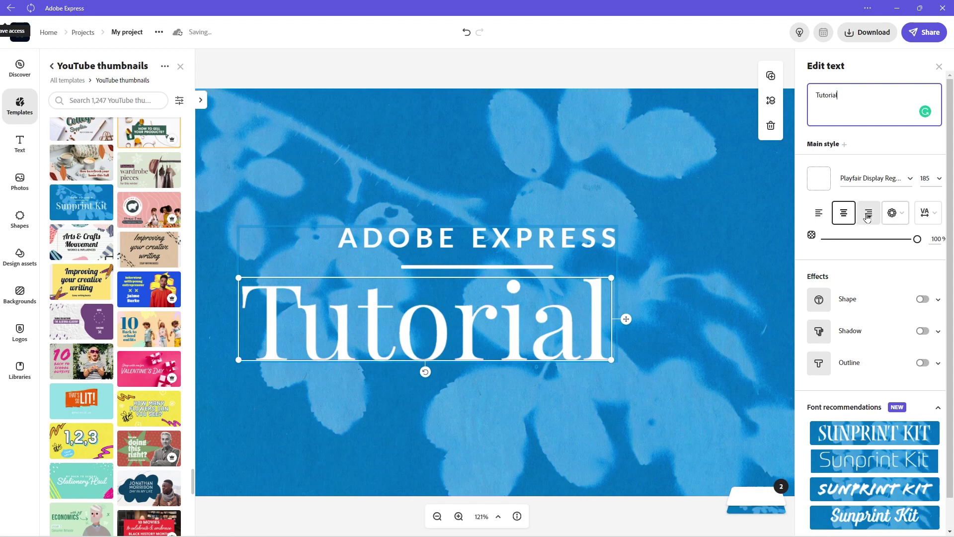
click(819, 203)
click(844, 204)
- Move the Tutorial title to the canvas centre, then select the leaf background and expand its layers
drag(607, 337, 572, 315)
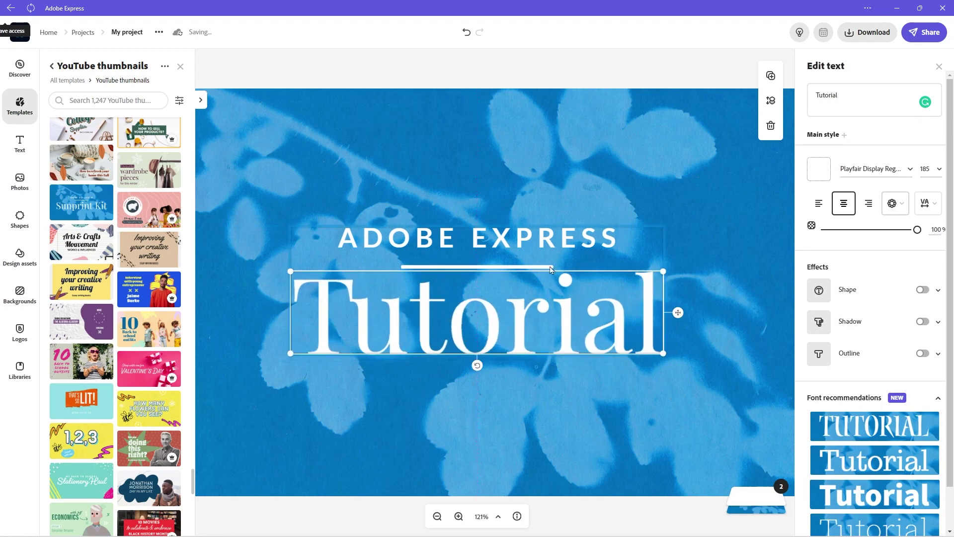
click(484, 267)
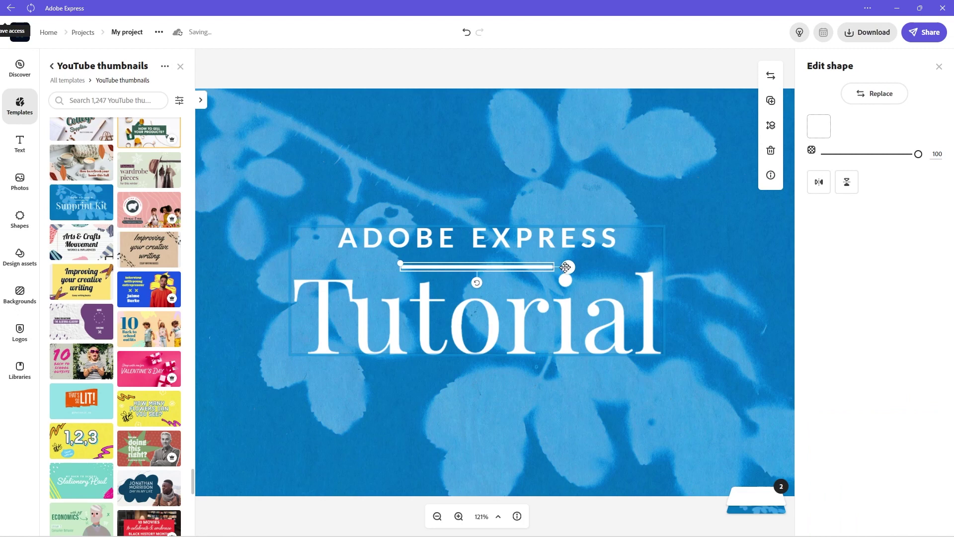
click(723, 333)
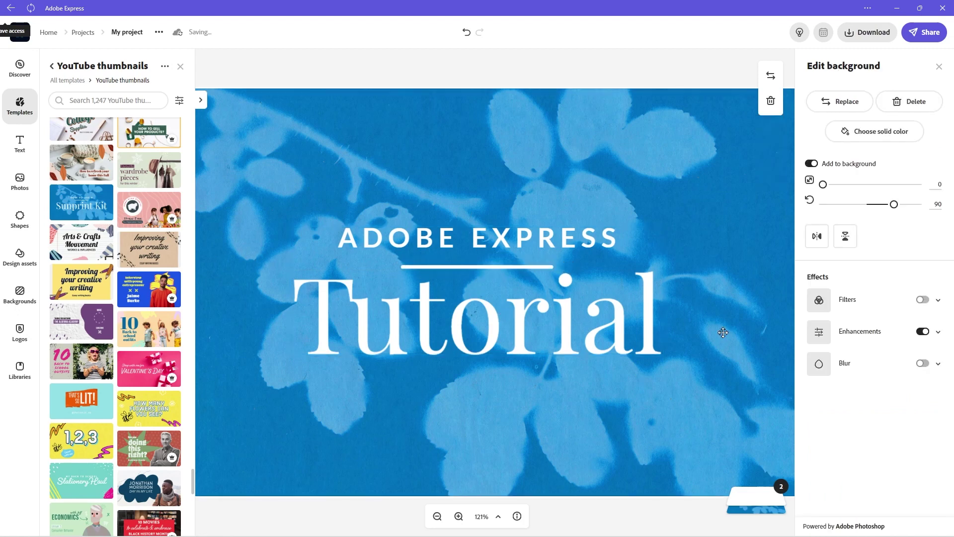
click(757, 513)
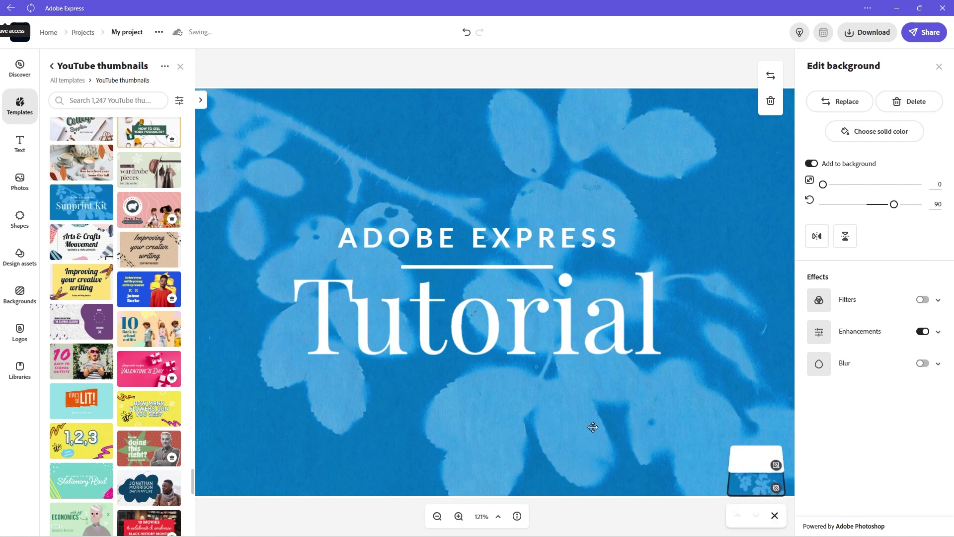
scroll(90, 304, down, 1)
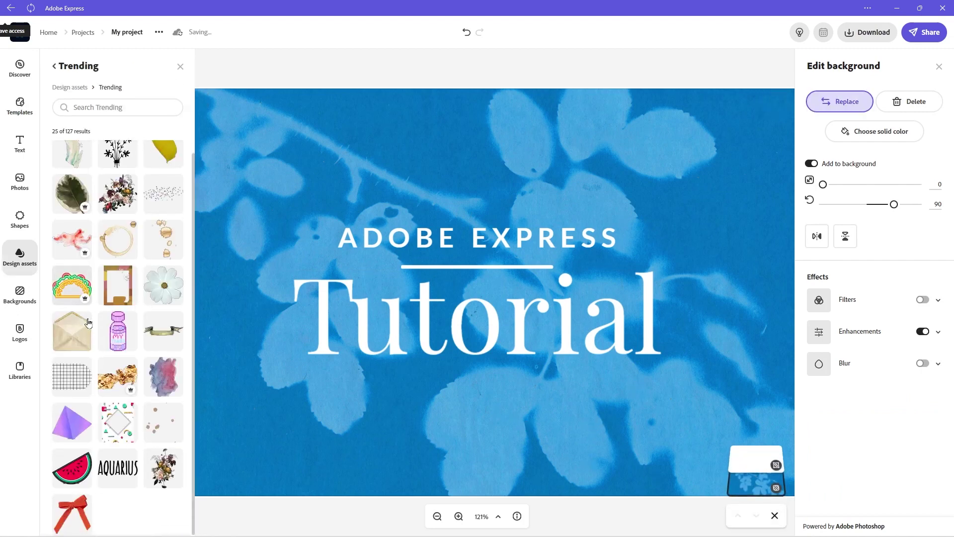
scroll(86, 271, down, 7)
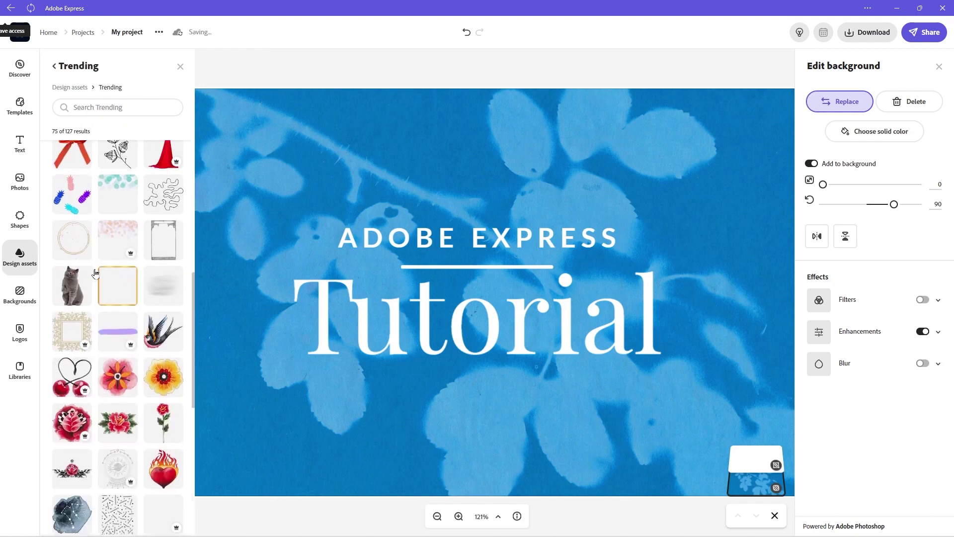
click(413, 428)
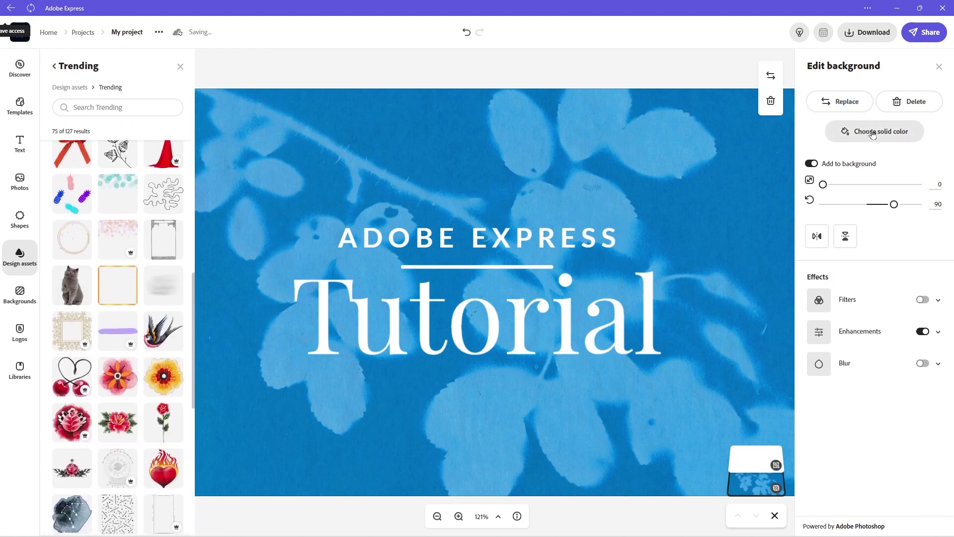
- Turn on background Replace and try the flower asset from Trending
click(839, 109)
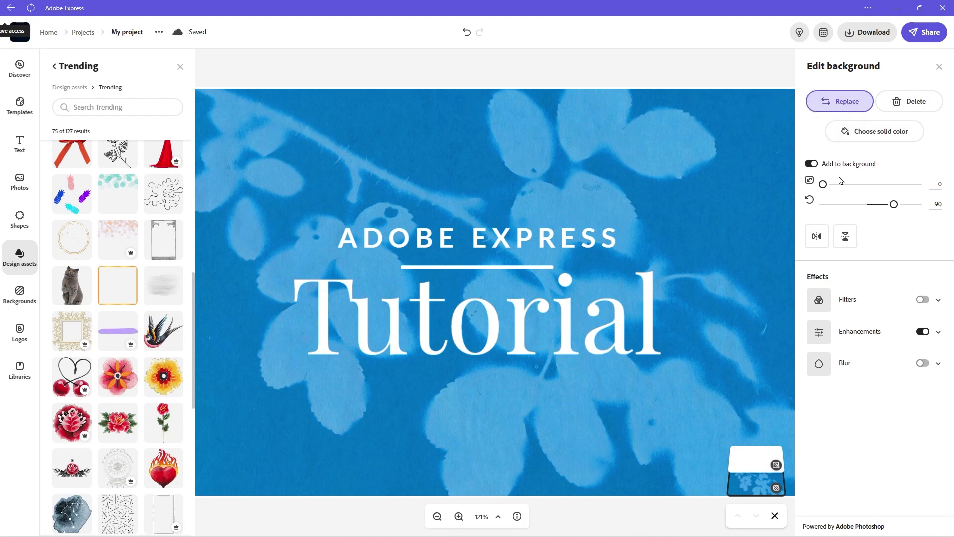
click(838, 102)
click(840, 102)
scroll(120, 315, down, 2)
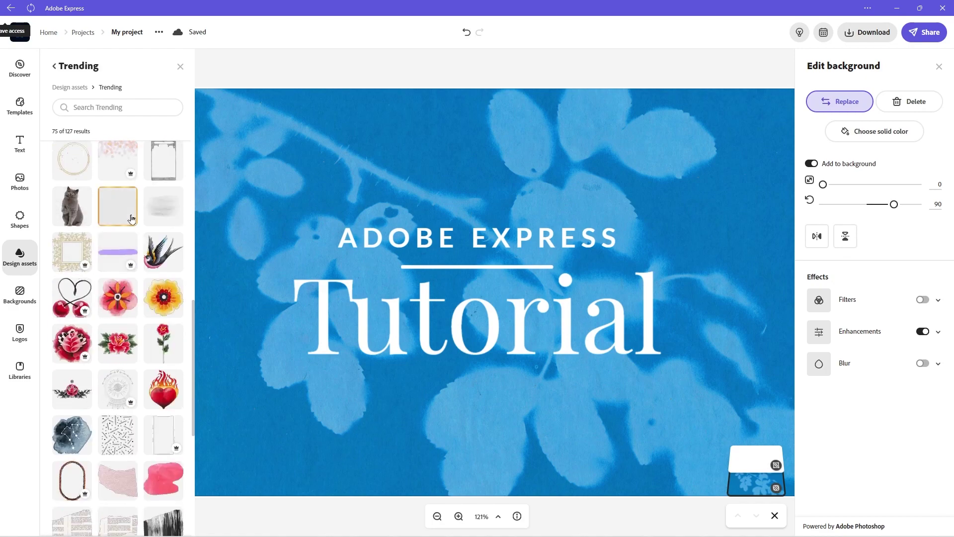
click(145, 298)
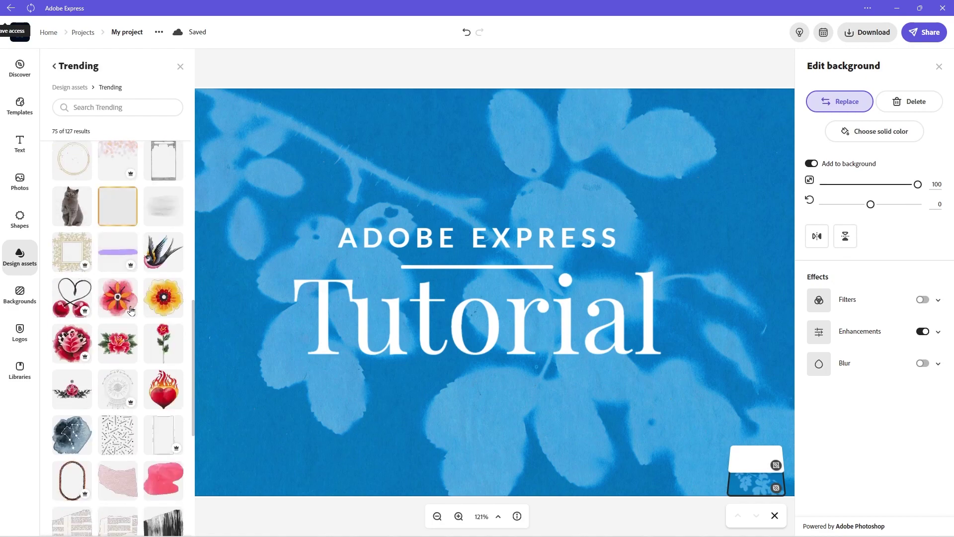
scroll(132, 312, down, 7)
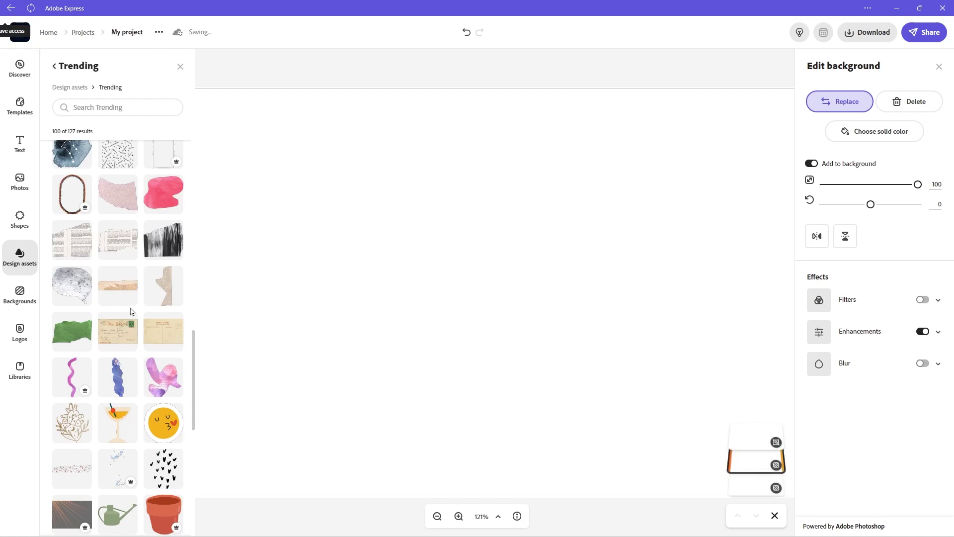
scroll(132, 312, up, 8)
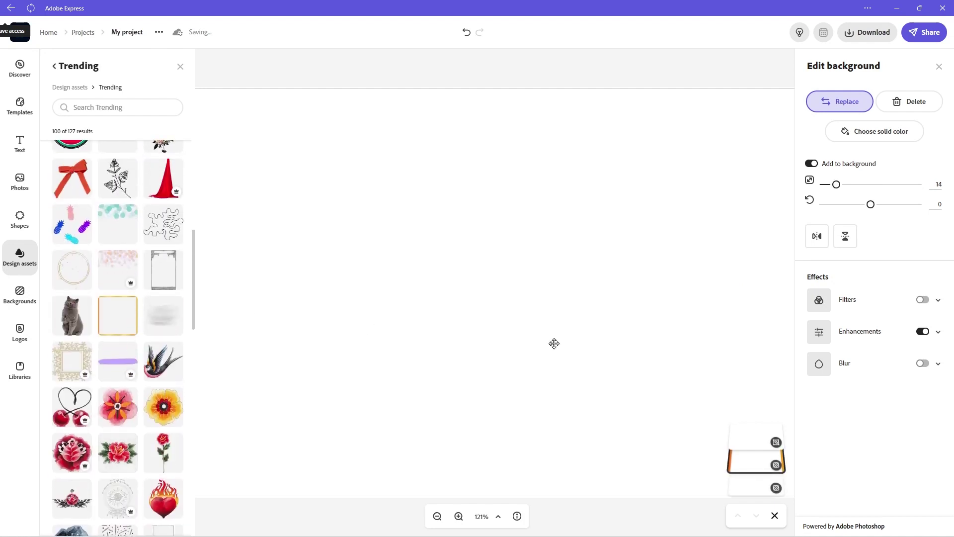
- Check the layer stack and delete the background image, leaving a plain green background
click(753, 466)
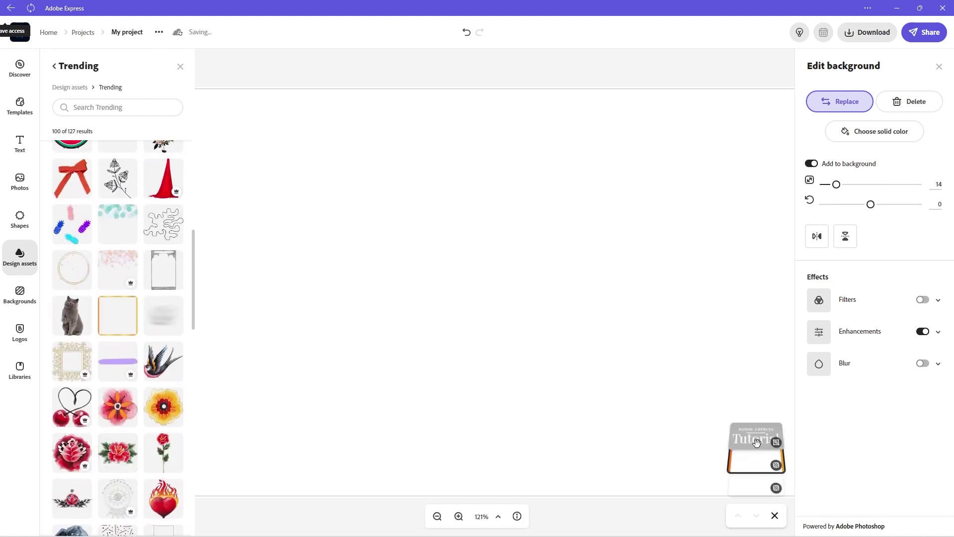
click(759, 469)
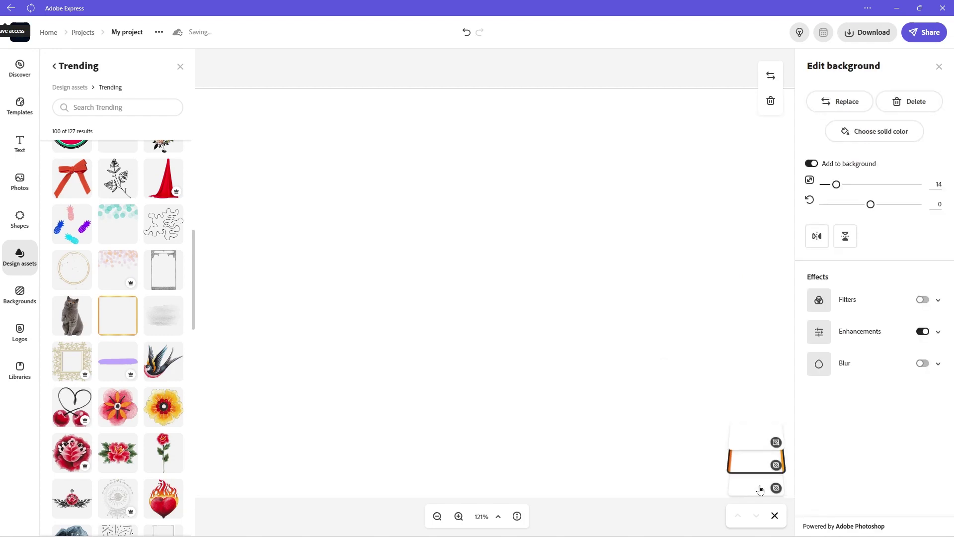
click(774, 515)
click(764, 515)
click(910, 105)
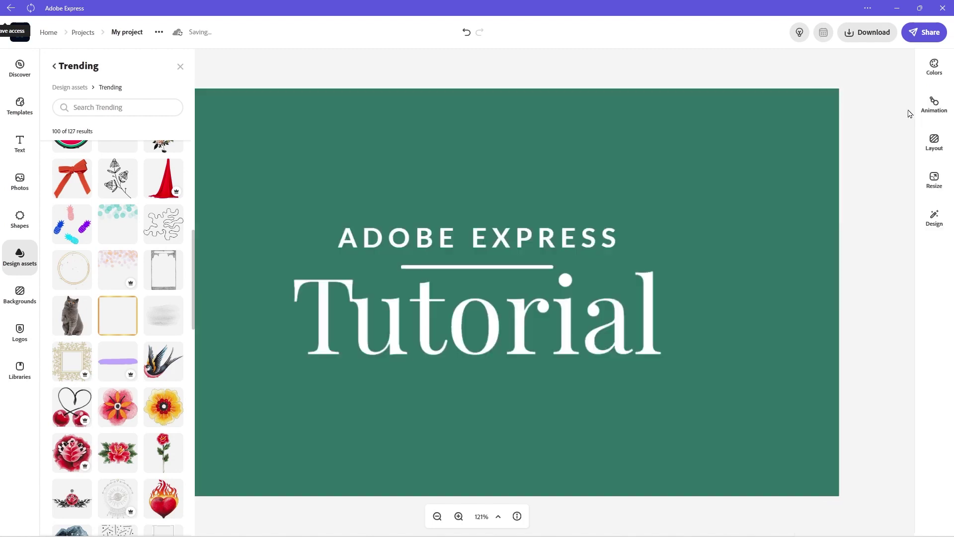
- Try the crystal and then the yellow straws stock photos as the background
click(697, 224)
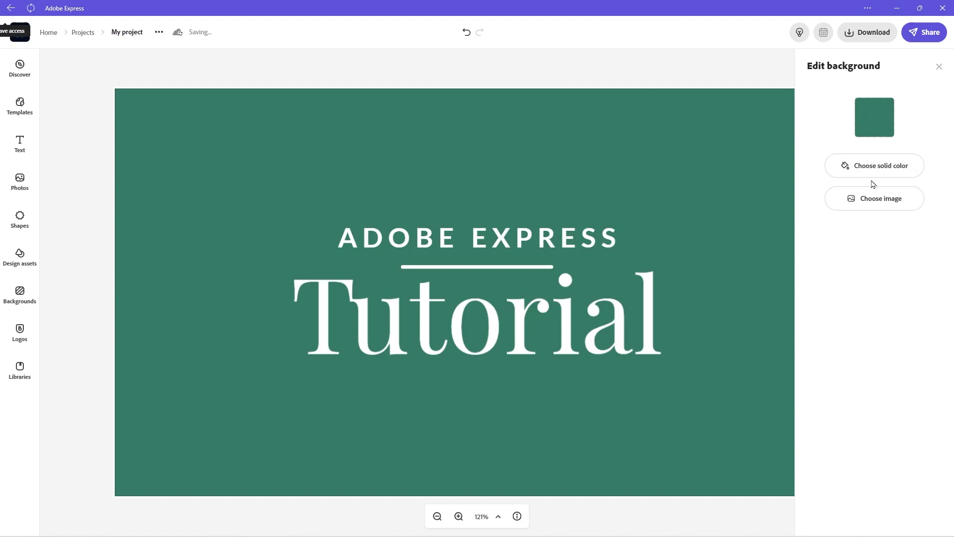
click(876, 208)
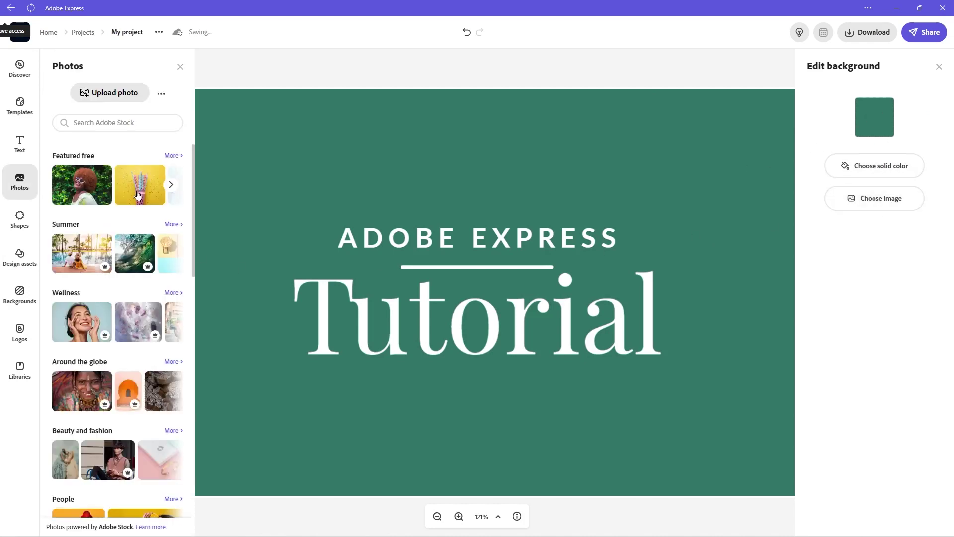
click(142, 324)
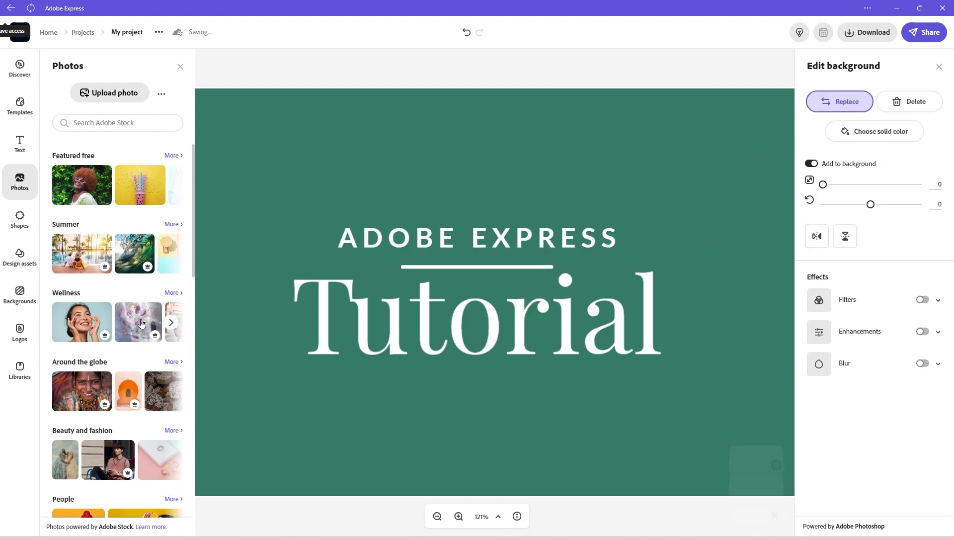
click(138, 193)
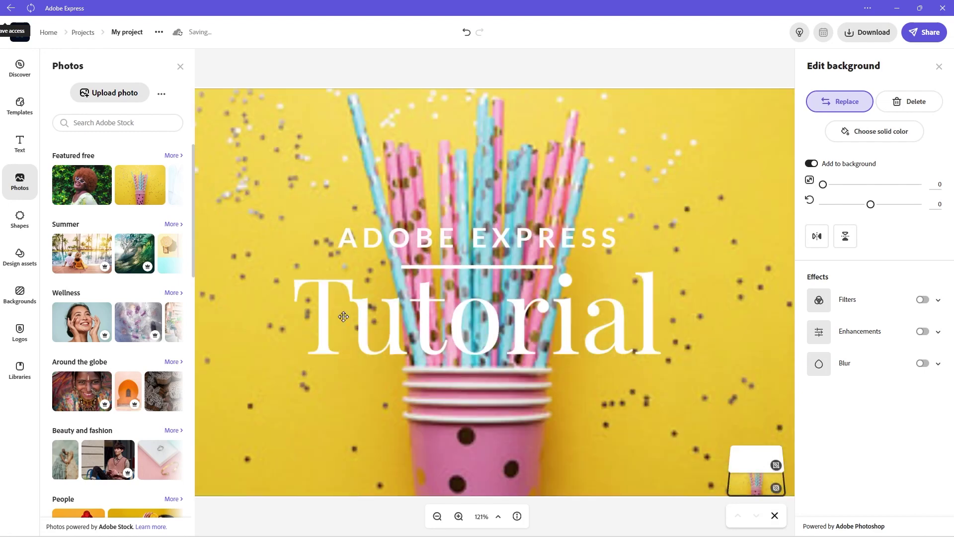
- Show the full Featured free stock-photo collection
scroll(114, 373, down, 6)
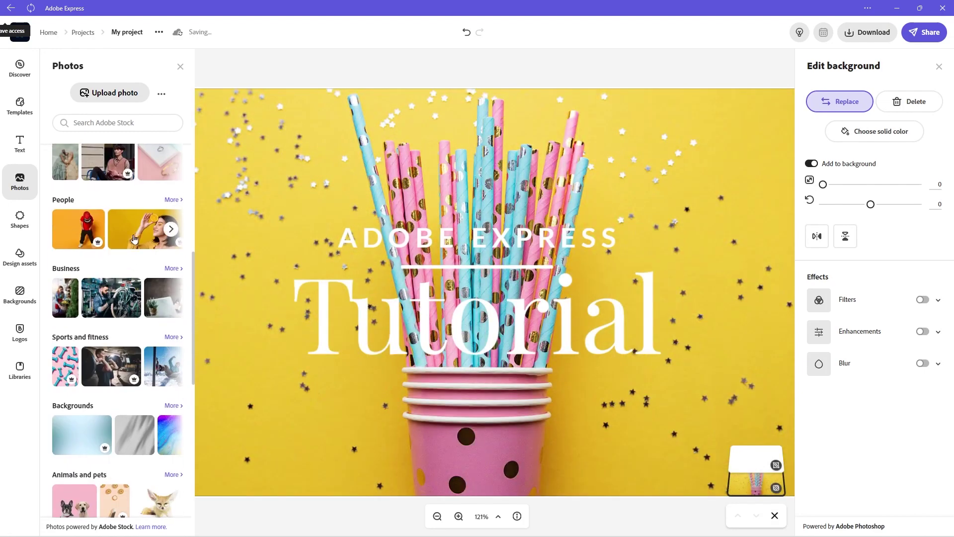
scroll(89, 288, down, 7)
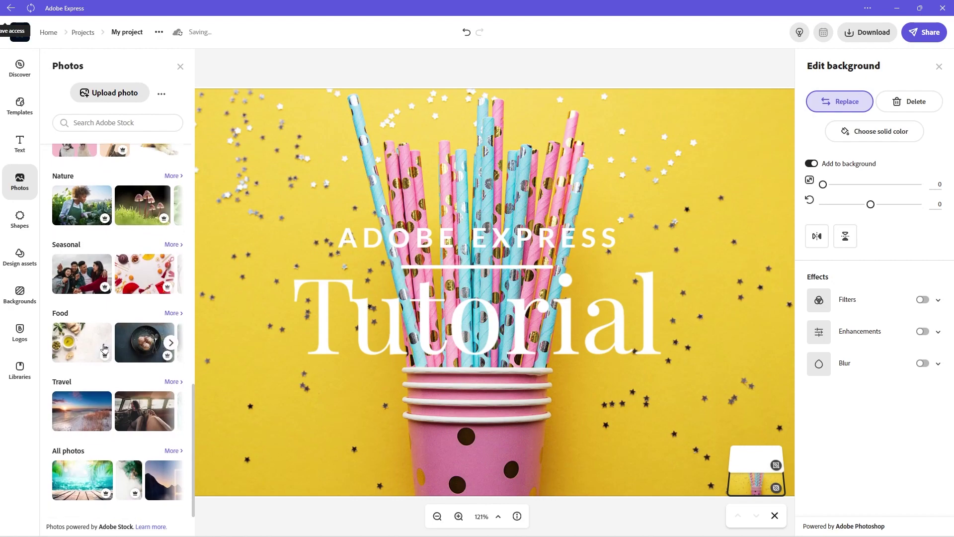
scroll(90, 248, up, 13)
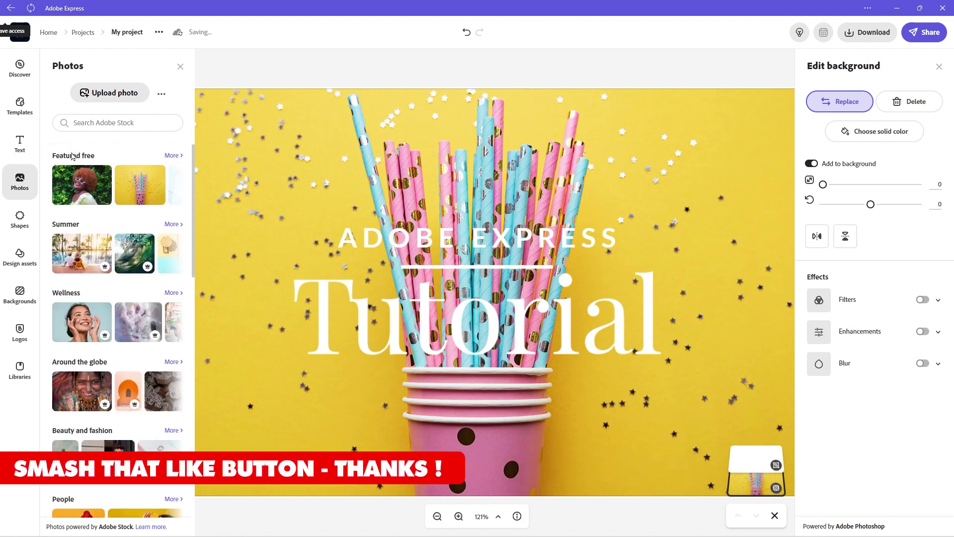
click(172, 156)
- Set the pale-blue confetti photo as background after trying the balloon photo, with zoom back at 100%
scroll(116, 254, down, 7)
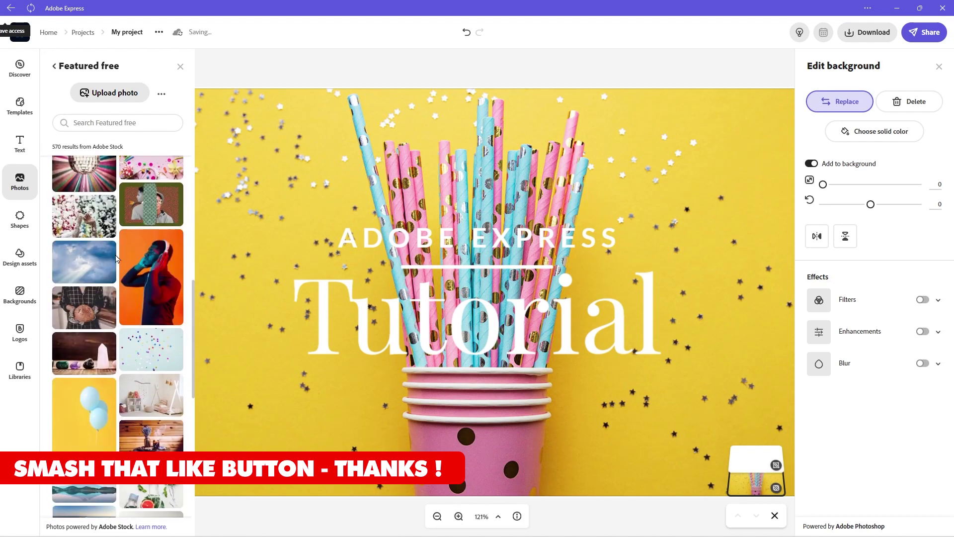
click(73, 403)
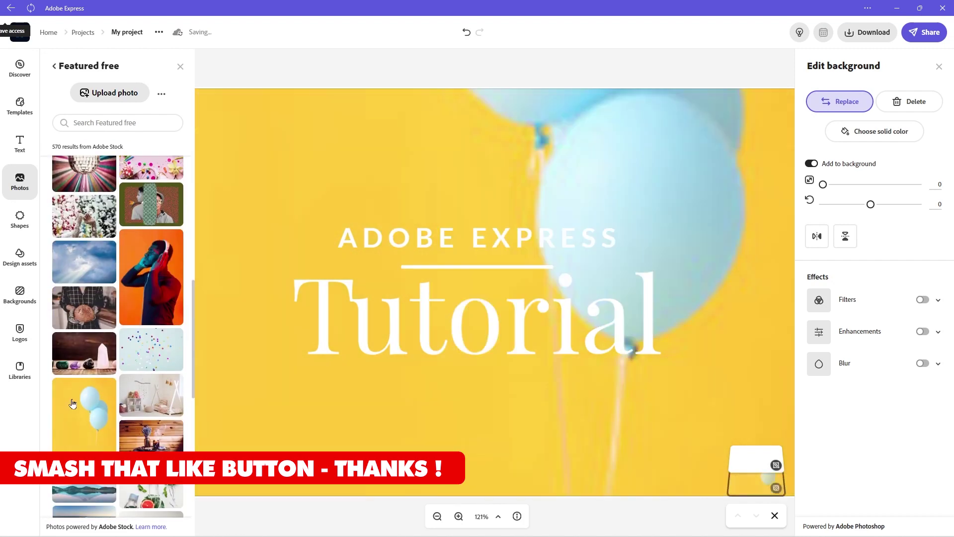
click(147, 347)
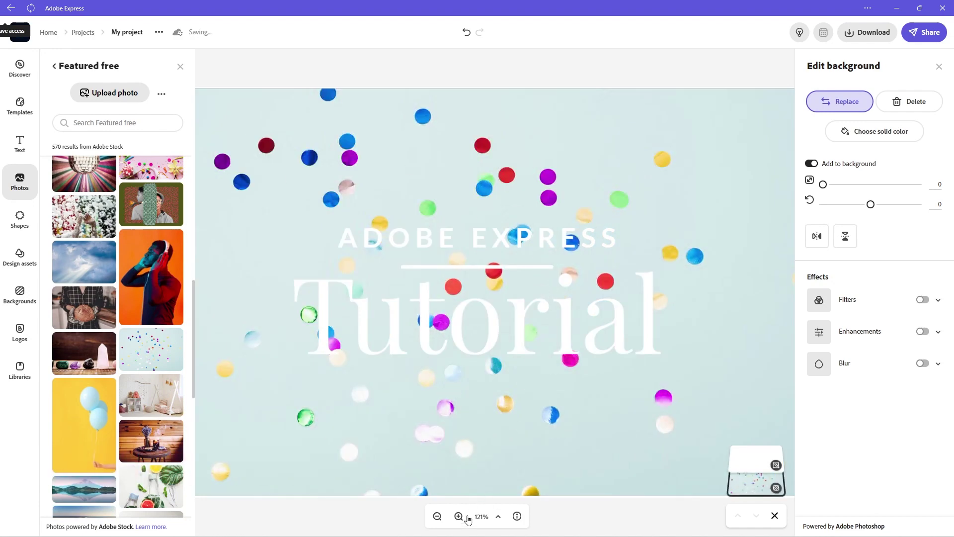
click(437, 517)
click(436, 517)
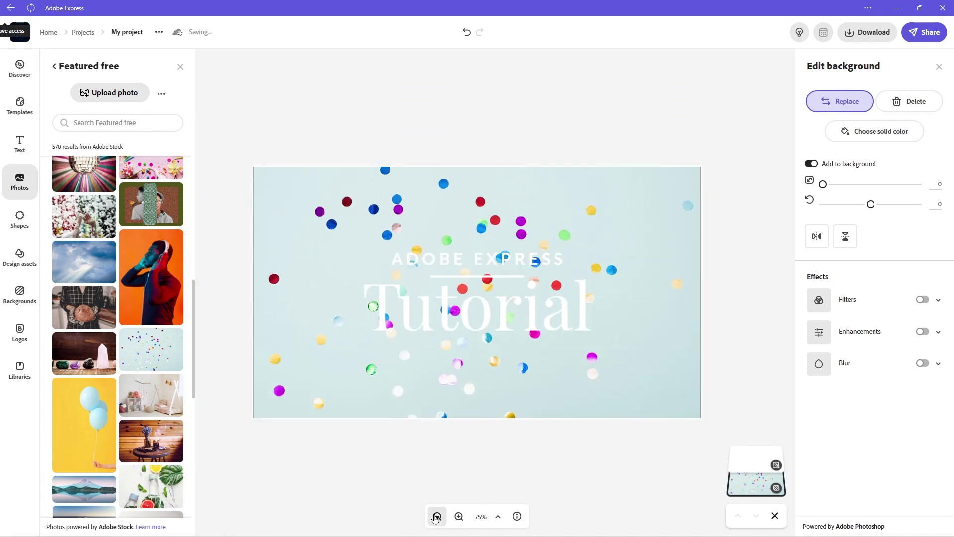
click(457, 517)
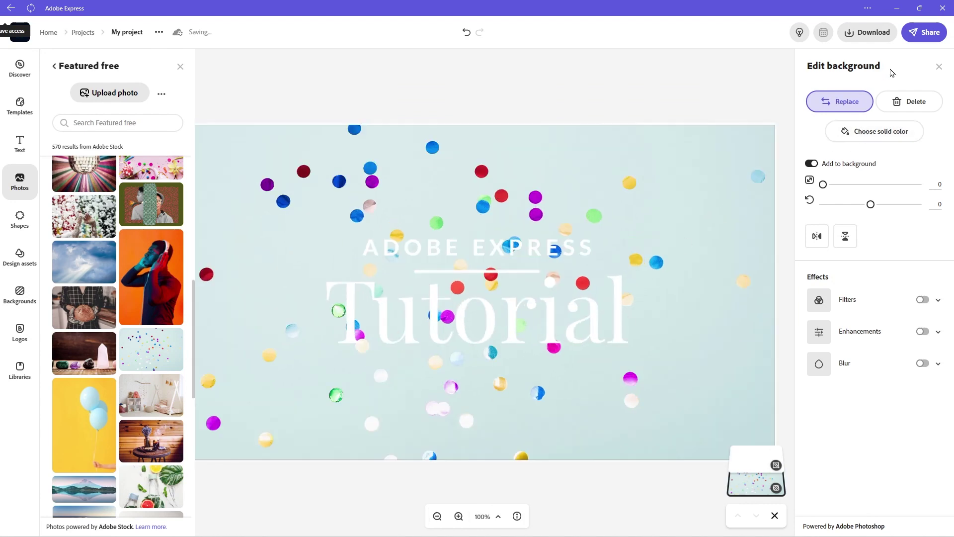
click(938, 67)
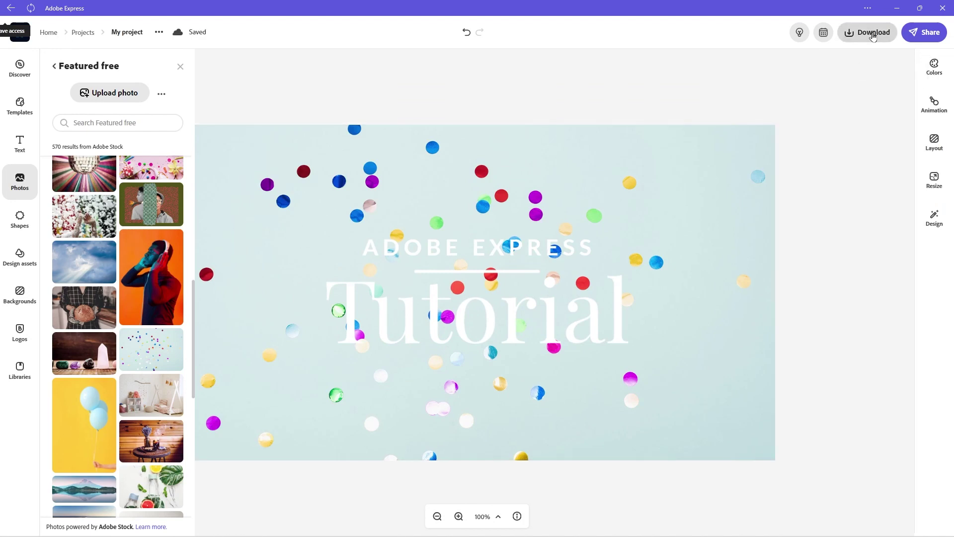
- Preview Dynamic, Flicker and Typewriter text animations, then set the text animation to None
click(925, 105)
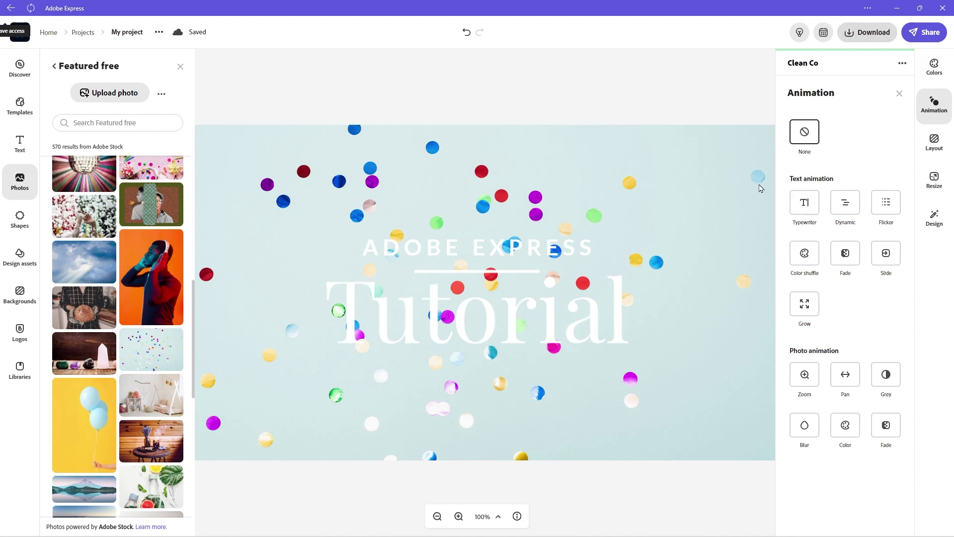
click(552, 251)
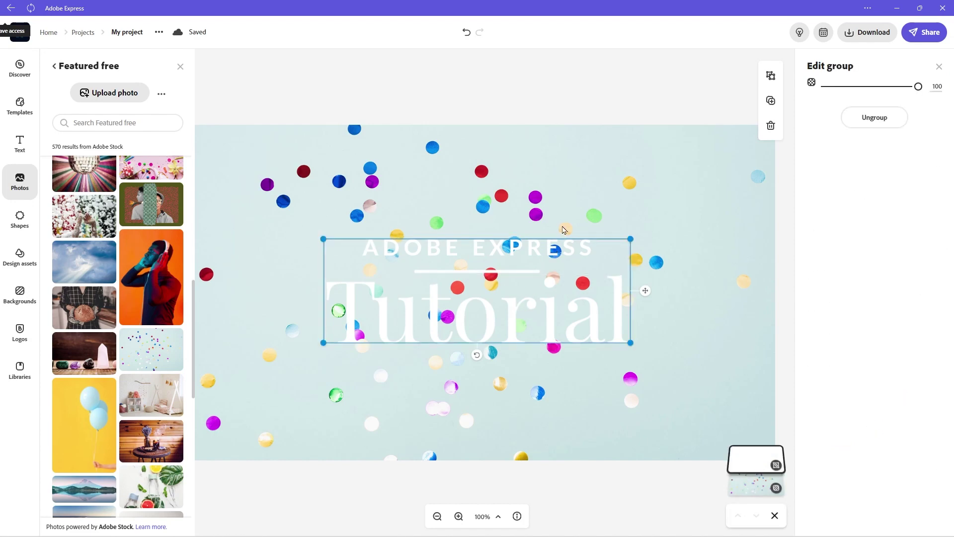
click(668, 93)
click(933, 104)
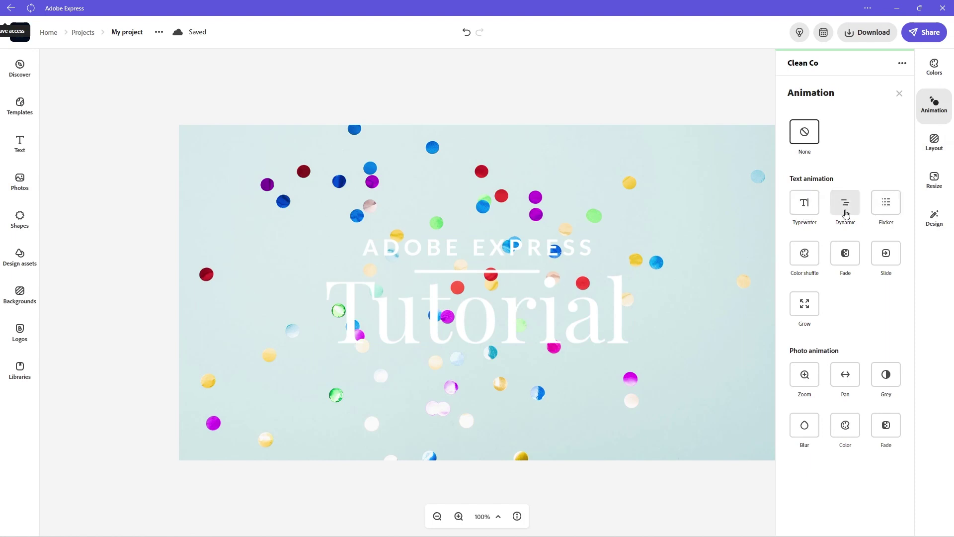
click(846, 206)
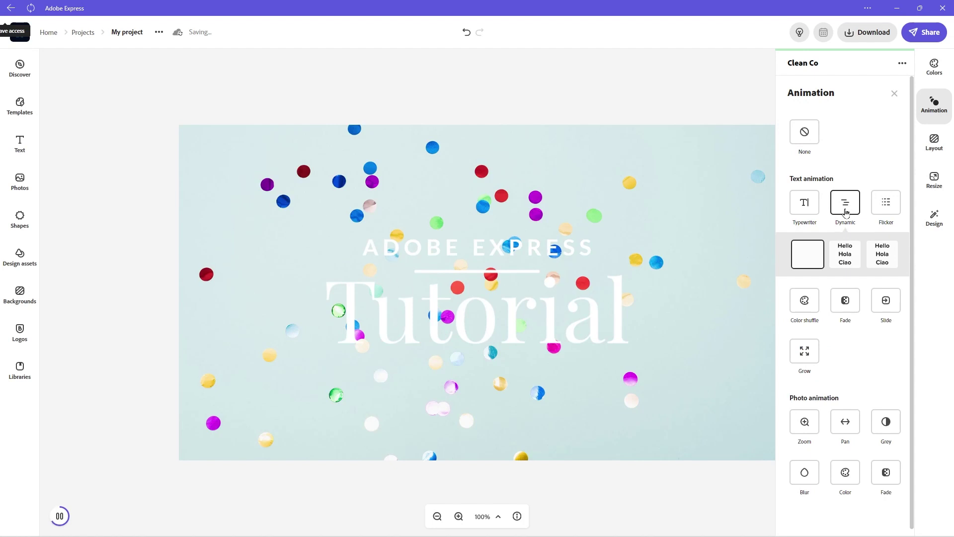
click(886, 204)
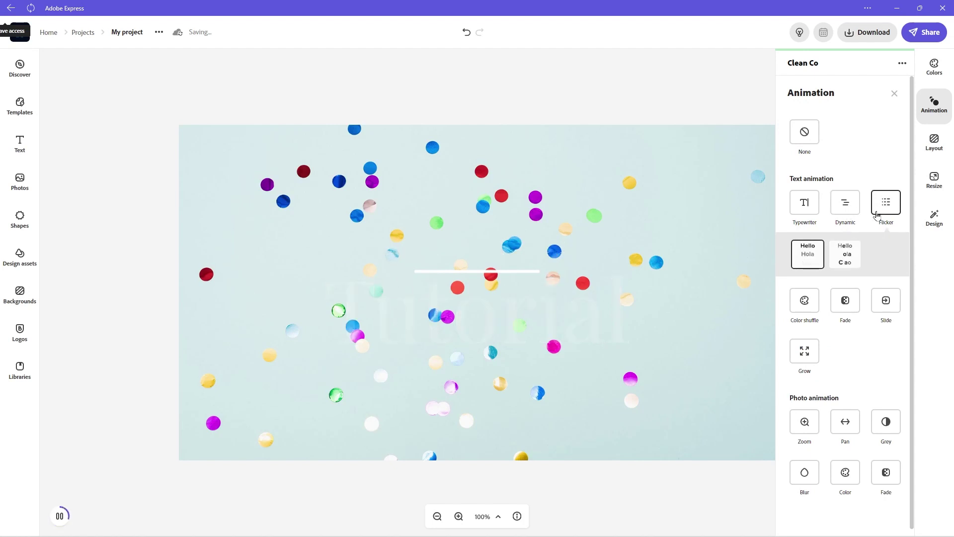
click(805, 209)
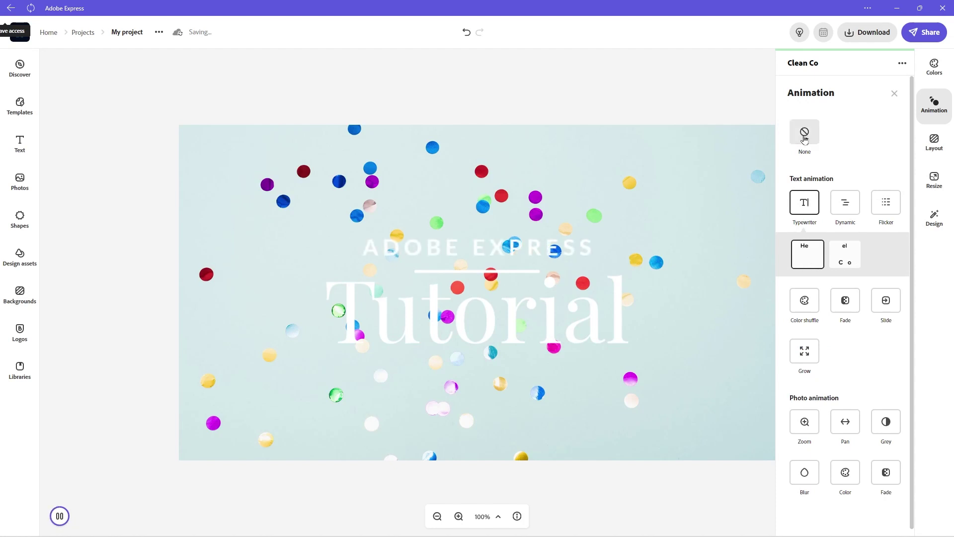
click(805, 138)
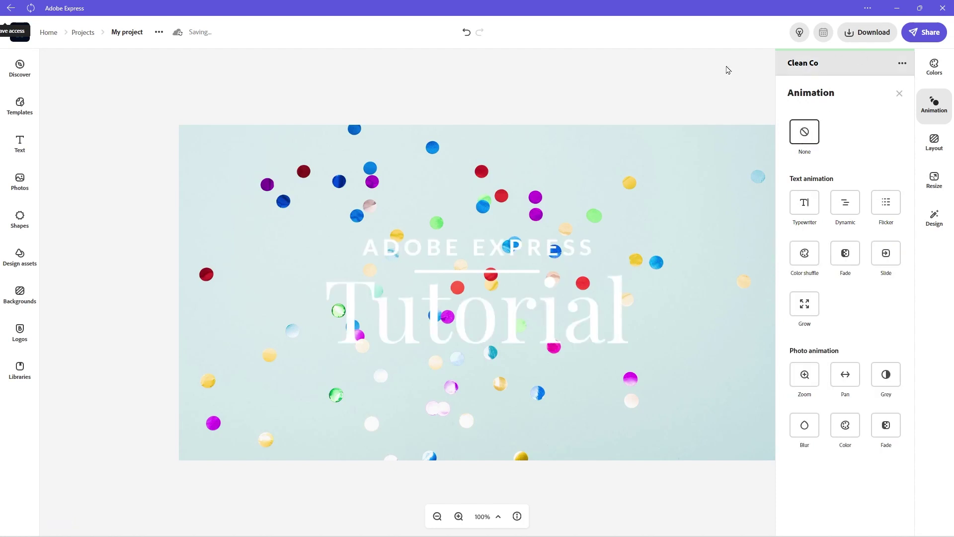
- Preview Pan and Zoom photo animations, set photo animation to None, and close Animation
click(843, 386)
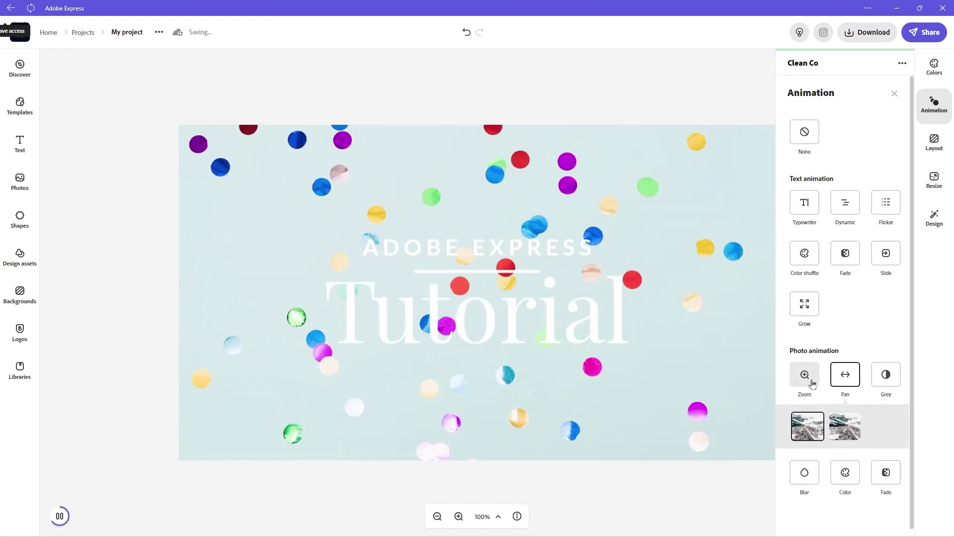
click(810, 382)
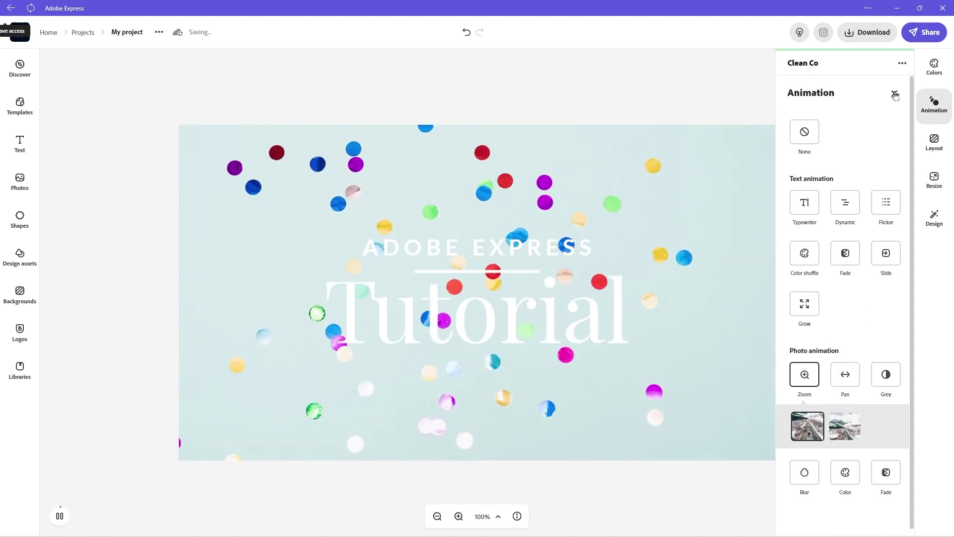
click(805, 136)
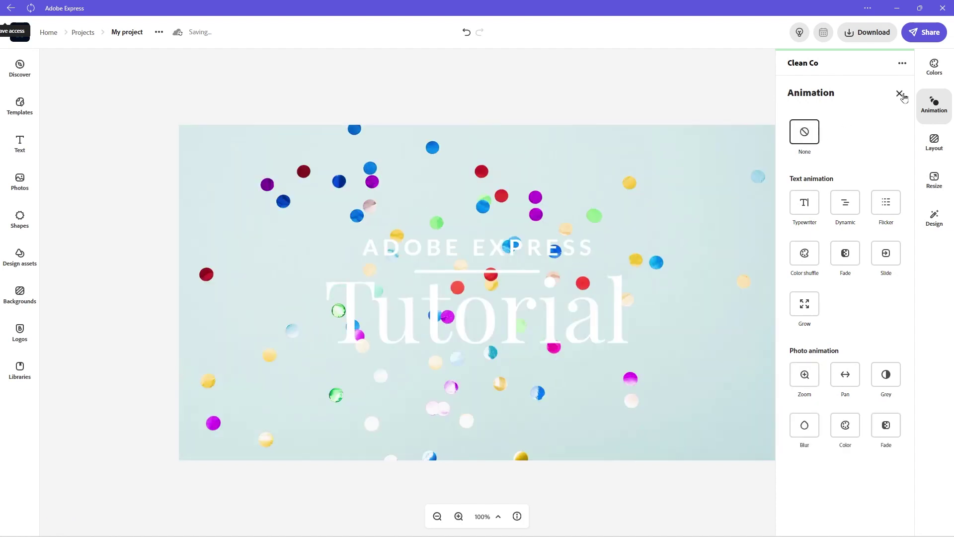
click(899, 95)
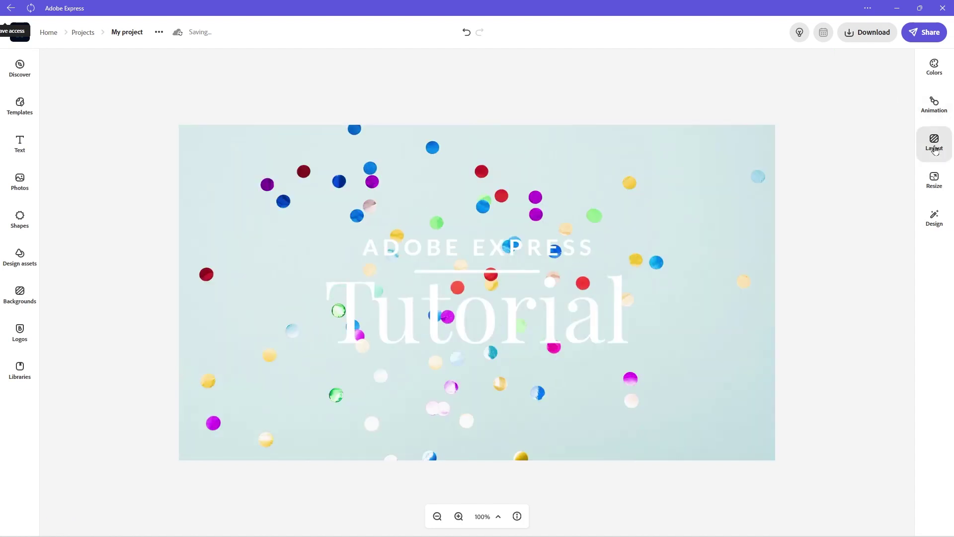
- Download the design as a JPG and snap the editor window to the left half
click(867, 33)
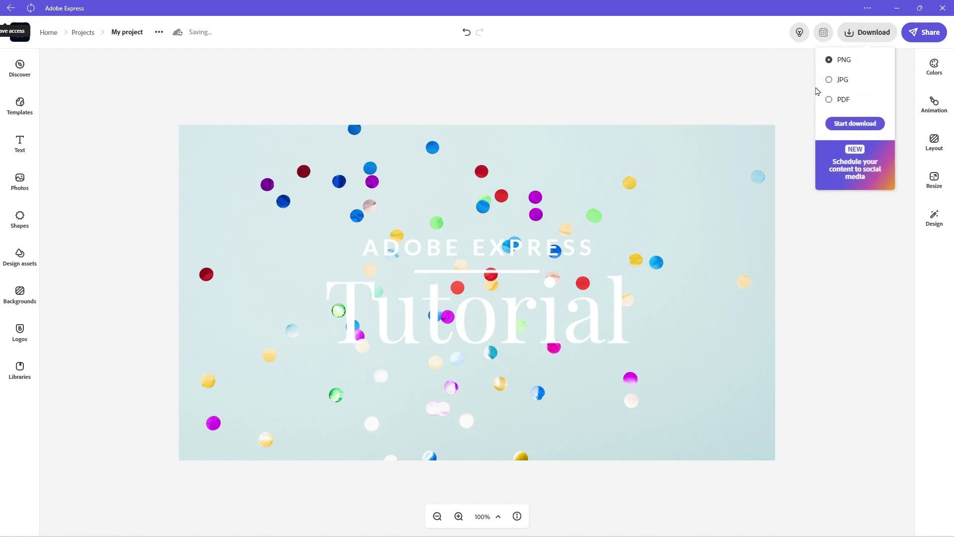
click(829, 80)
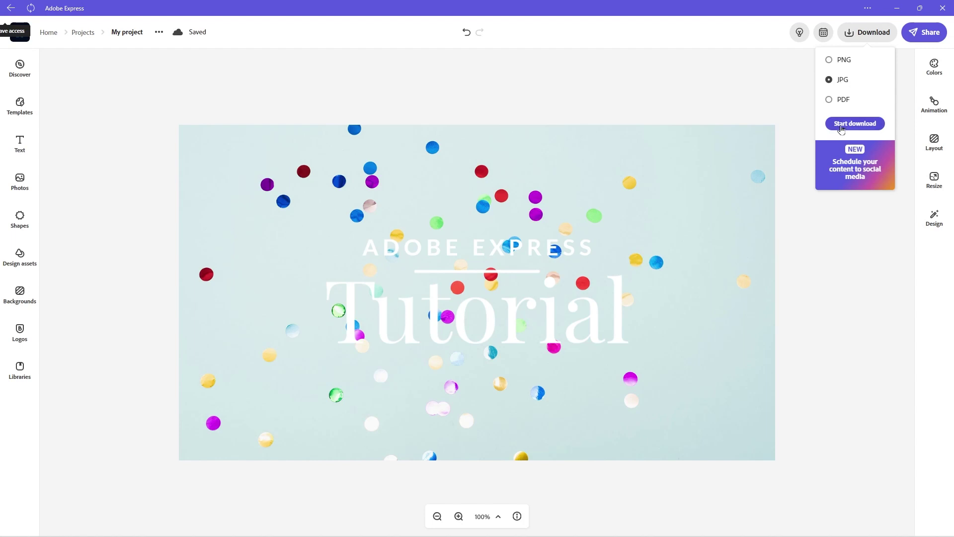
click(855, 124)
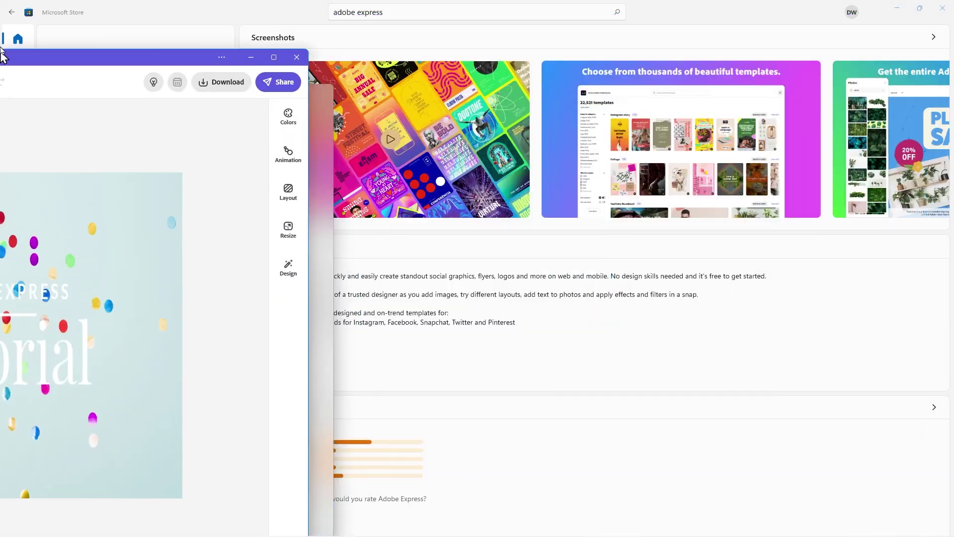
drag(3, 54, 2, 54)
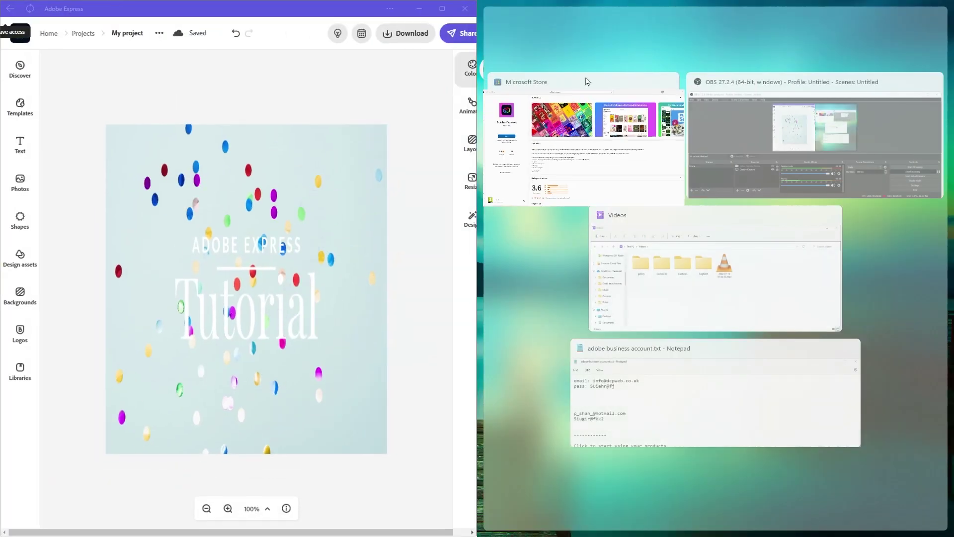
click(944, 12)
click(943, 9)
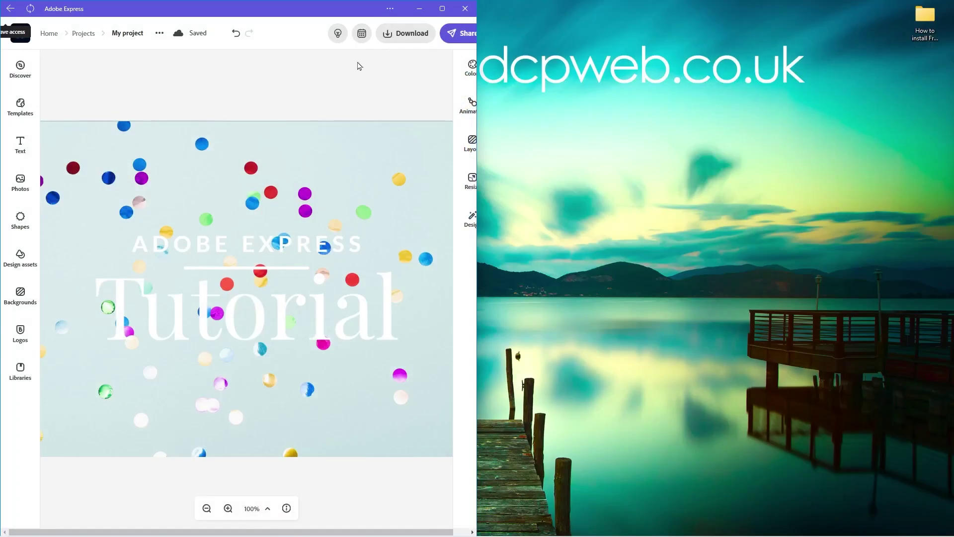
- Re-download the JPG, copy My project (1).jpg to the desktop, and open it
click(401, 35)
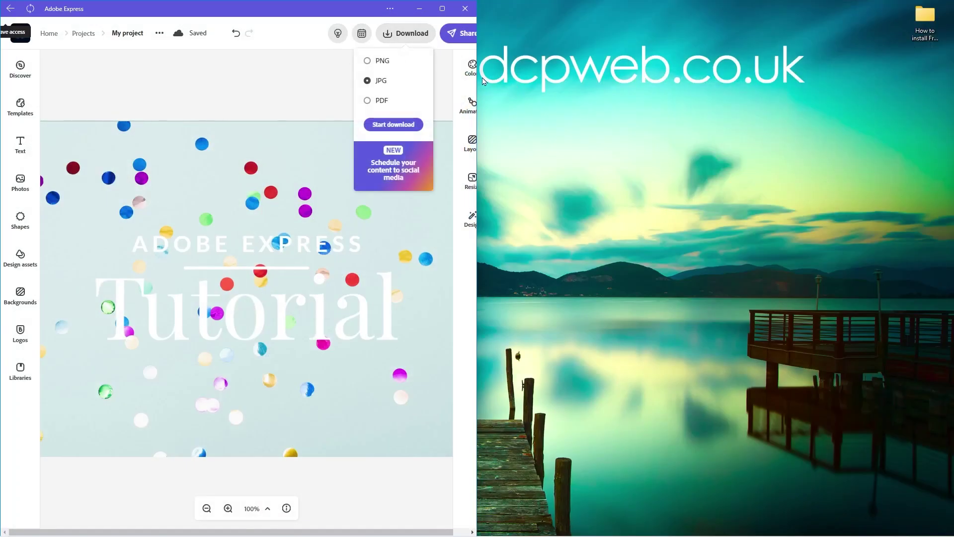
drag(477, 76, 684, 91)
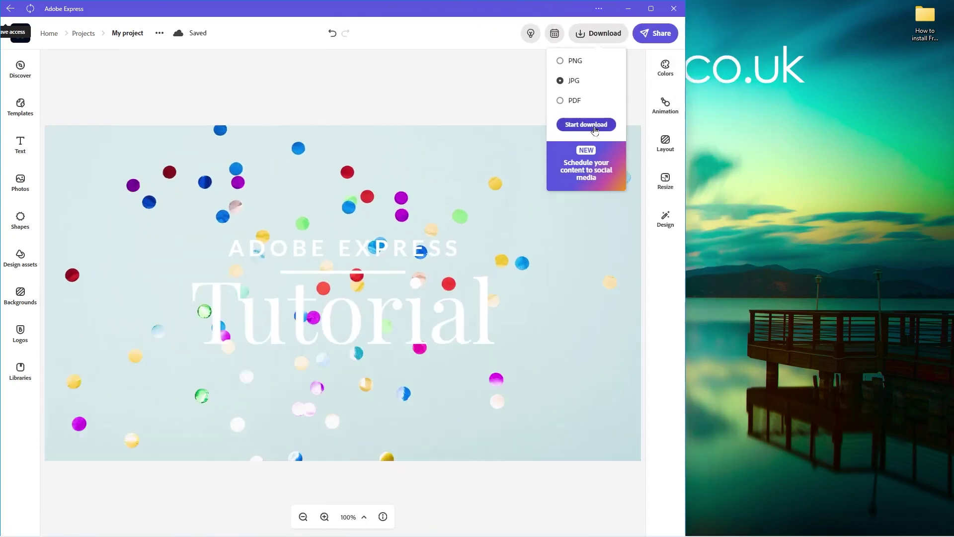
click(590, 128)
drag(432, 72, 769, 138)
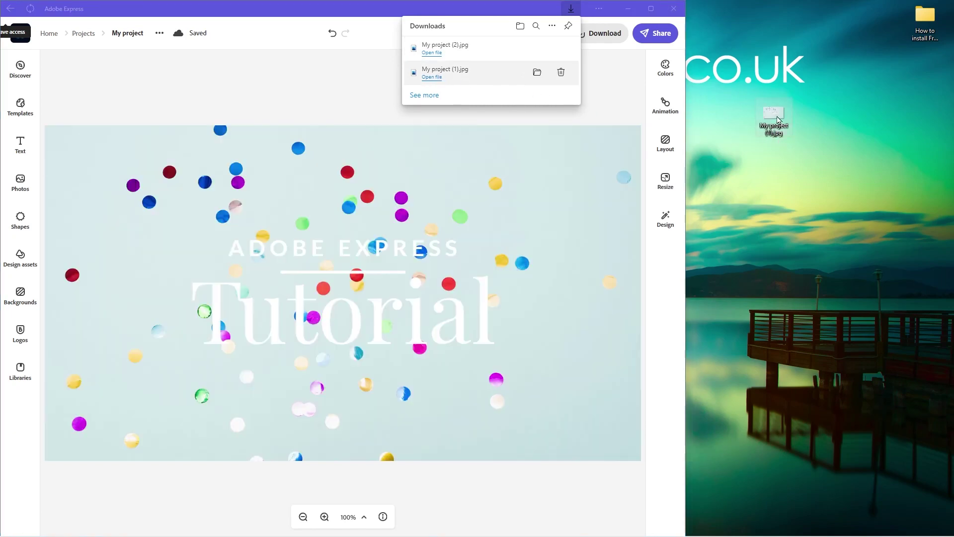
double_click(777, 117)
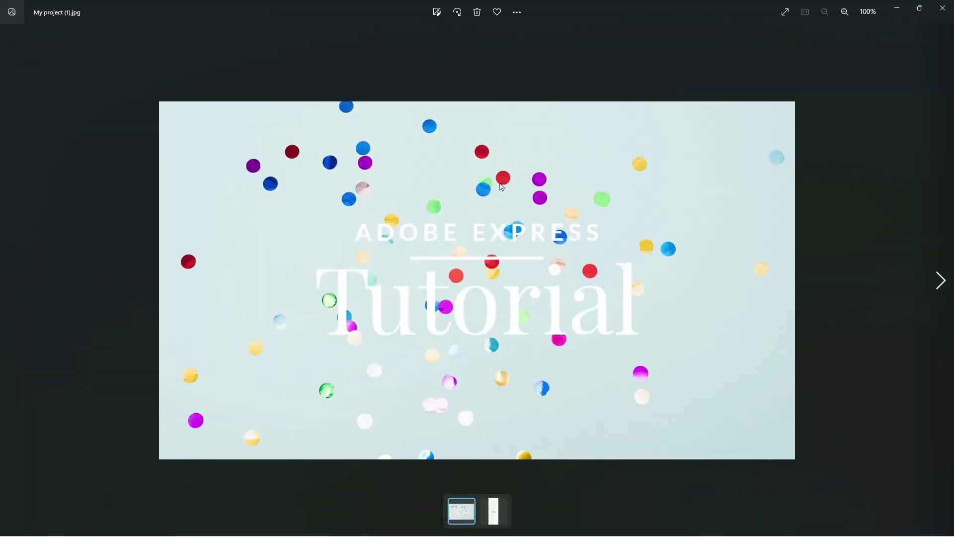
- Close the Photos viewer and maximize the Adobe Express window
click(943, 8)
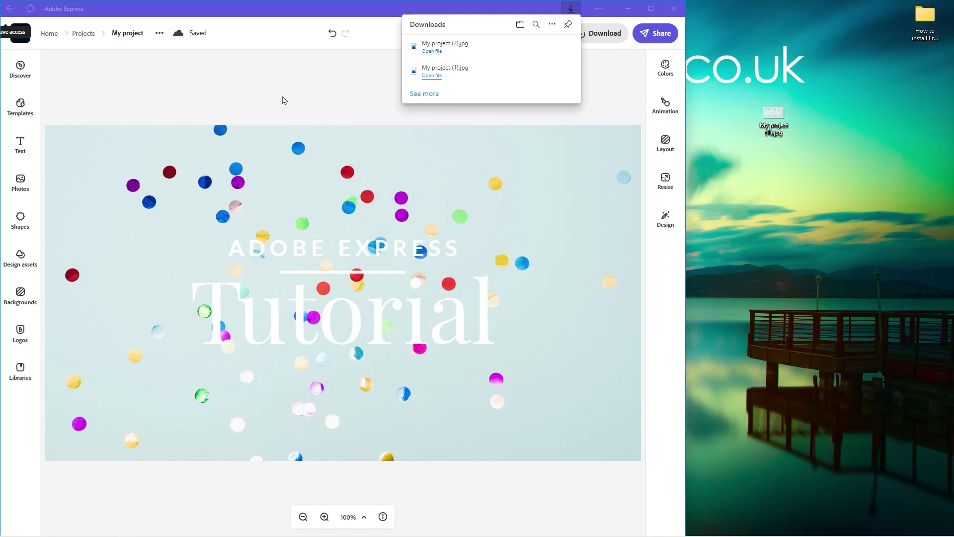
click(651, 9)
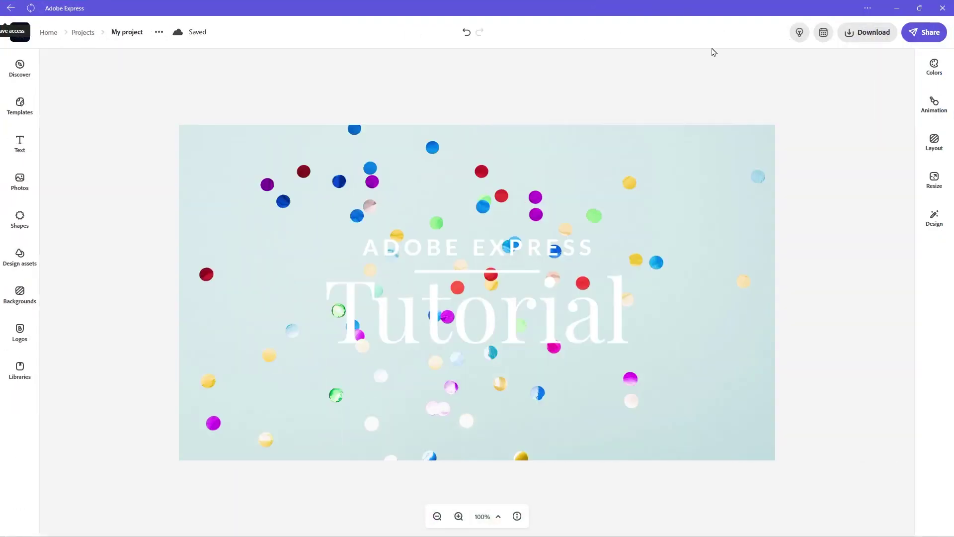